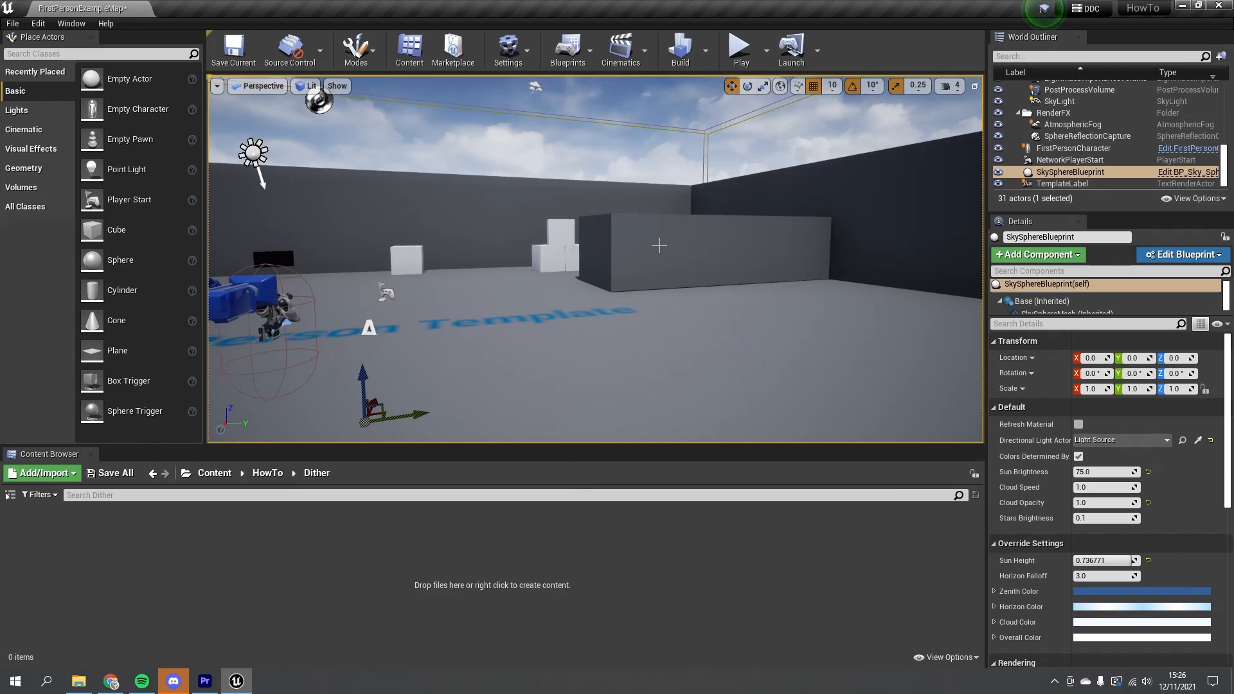
# Step: Create a material named DitherMaterial in the Dither folder and open it for editing
pyautogui.rightClick(78, 534)
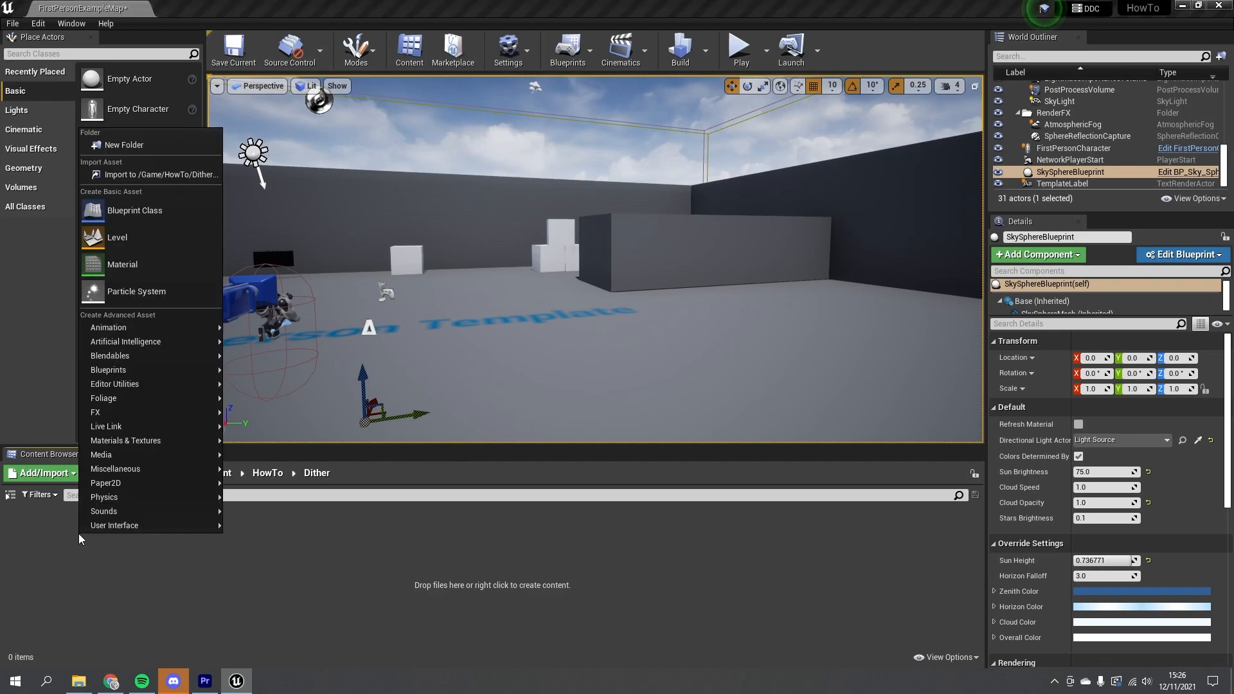
pyautogui.click(160, 267)
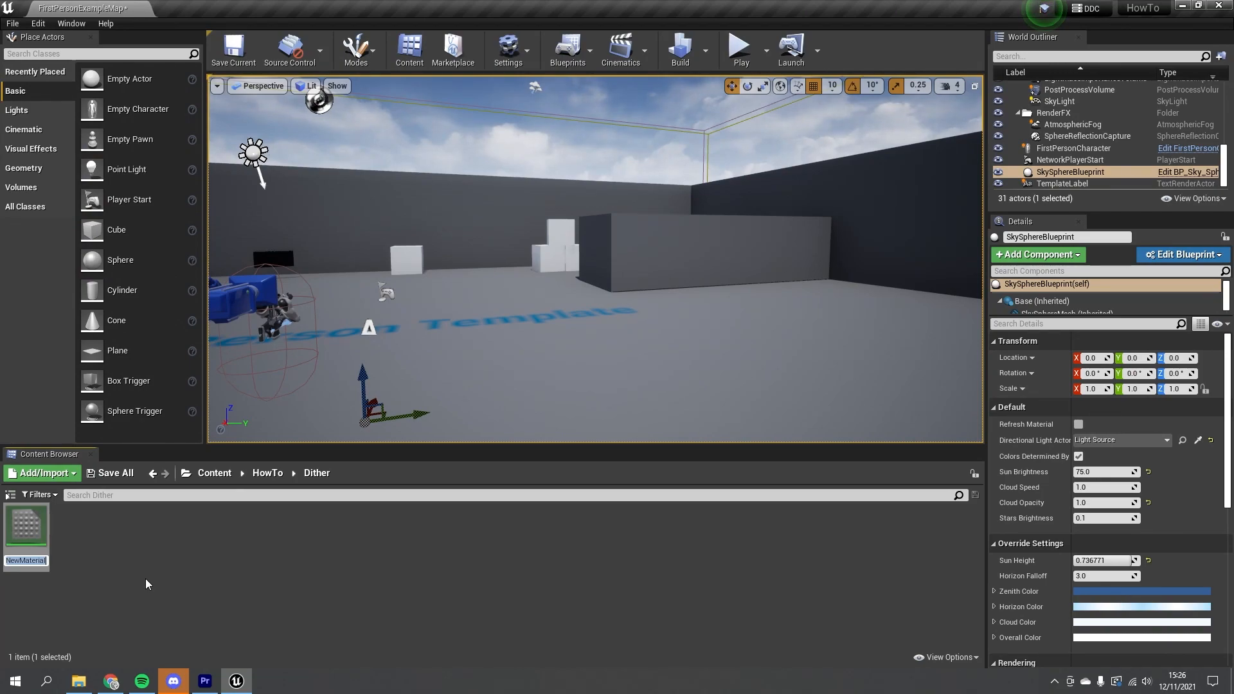
pyautogui.write('Dither')
pyautogui.write('Material')
pyautogui.press('Return')
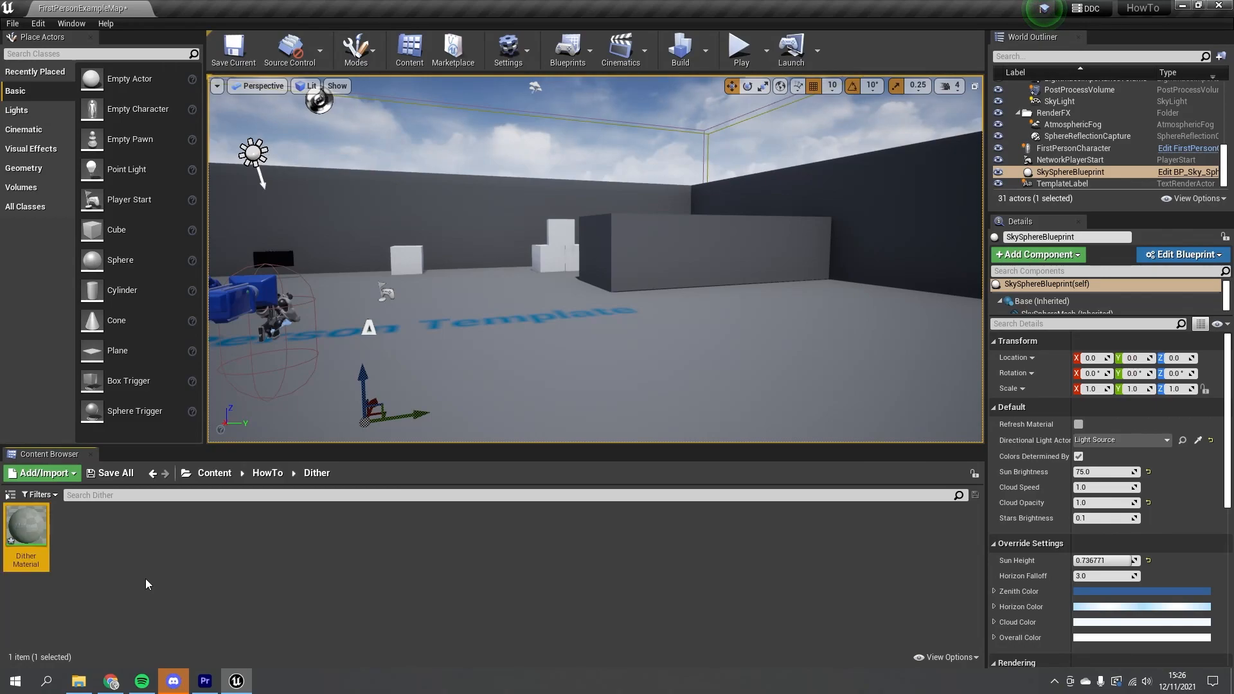
pyautogui.doubleClick(44, 529)
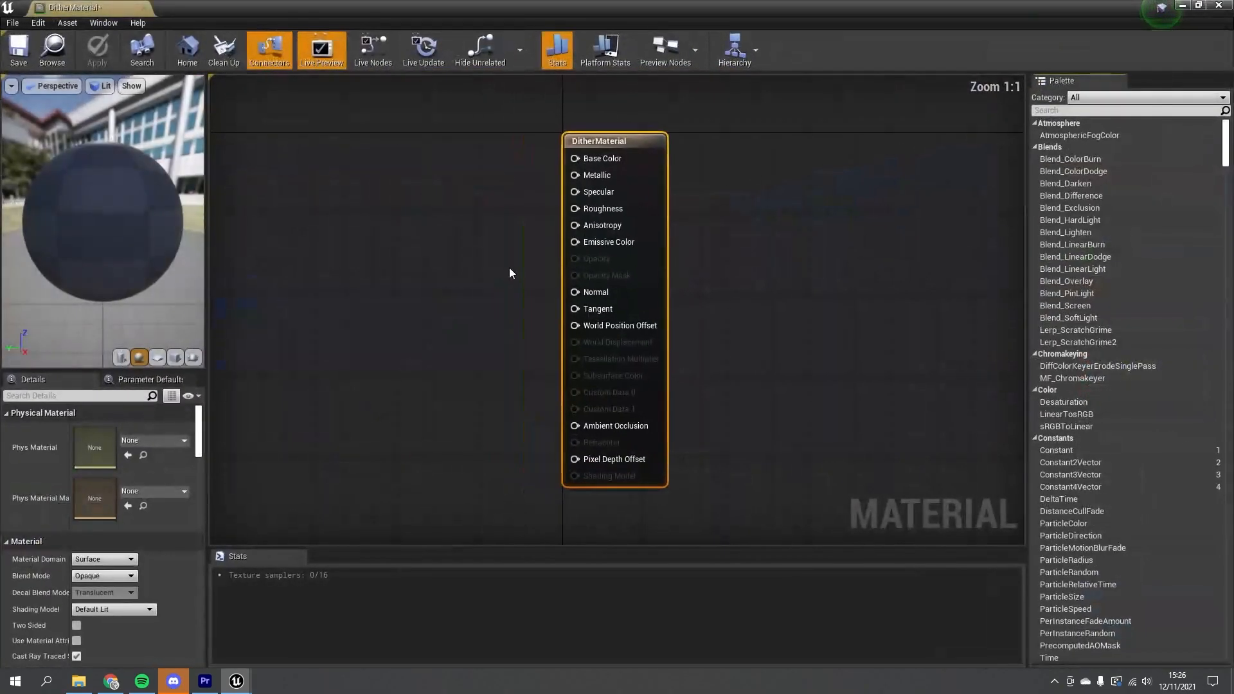
# Step: Add a DitherTemporalAA node to the material graph, beside the material's result node
pyautogui.moveTo(462, 290); pyautogui.dragTo(506, 299, button='right')
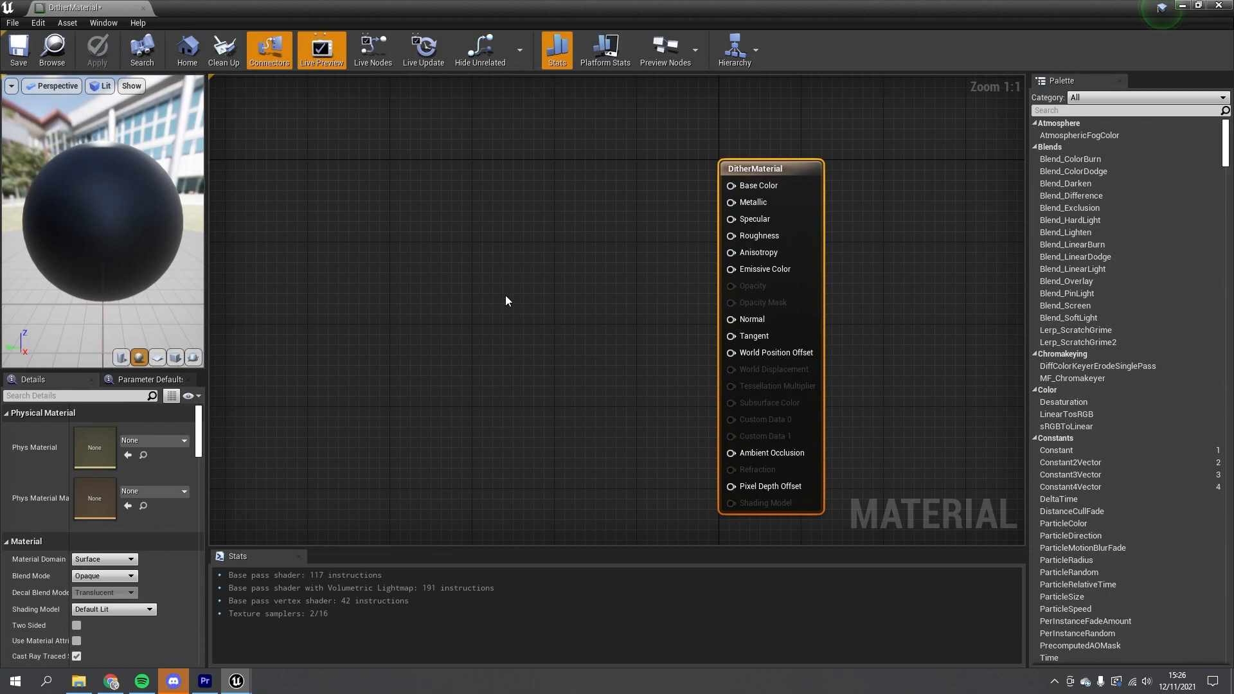
pyautogui.rightClick(422, 294)
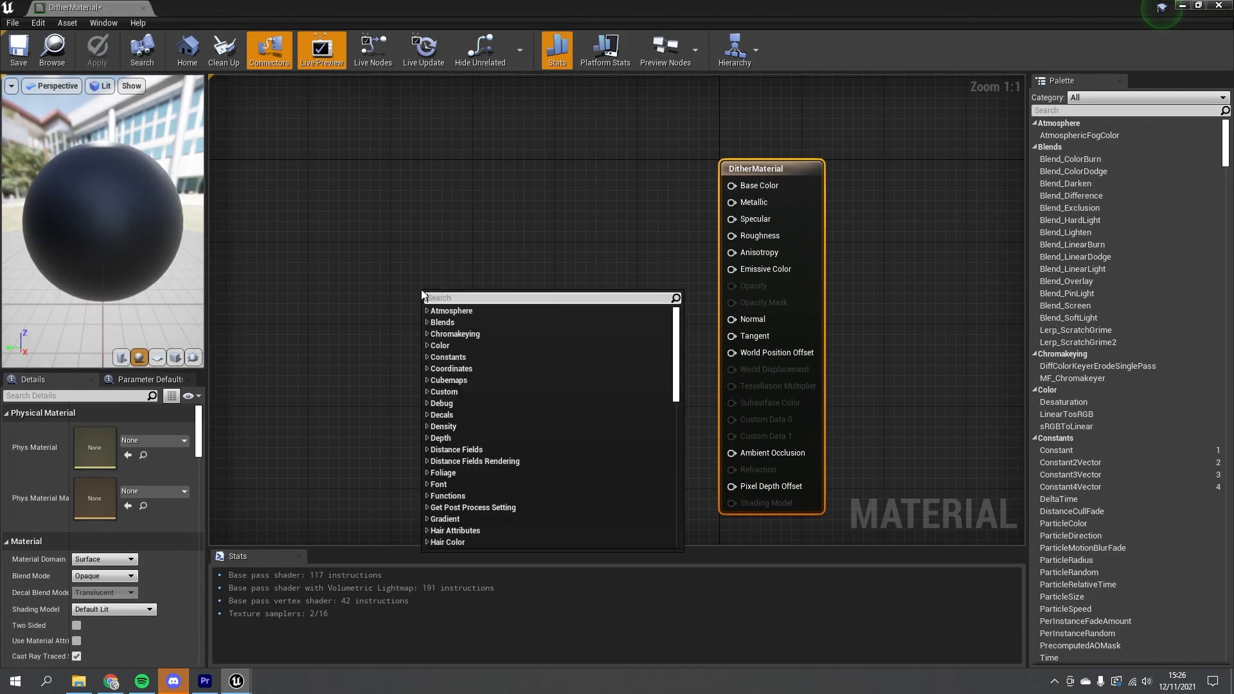
pyautogui.click(387, 303)
pyautogui.rightClick(388, 307)
pyautogui.write('dit')
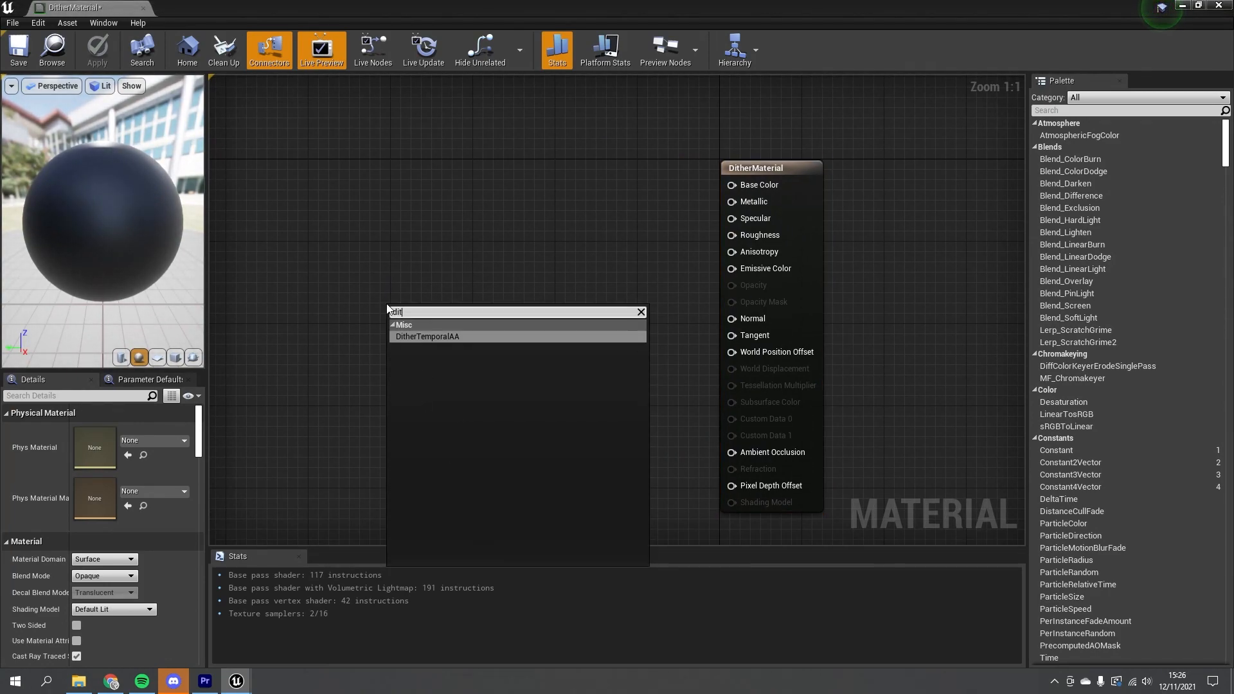
pyautogui.write('her')
pyautogui.click(449, 338)
pyautogui.moveTo(481, 347); pyautogui.dragTo(617, 334, button='right')
pyautogui.moveTo(617, 335); pyautogui.dragTo(611, 314)
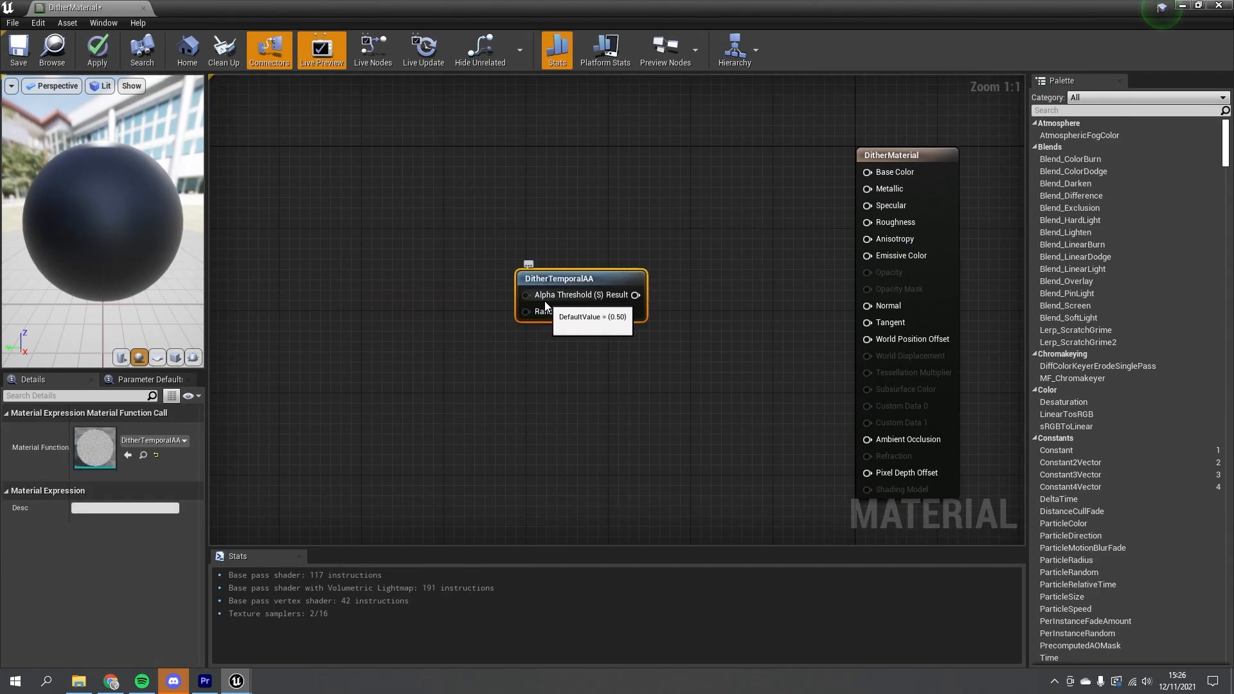
# Step: Add a scalar parameter named Percent and connect it to the Alpha Threshold input of DitherTemporalAA
pyautogui.moveTo(569, 306); pyautogui.dragTo(748, 310, button='right')
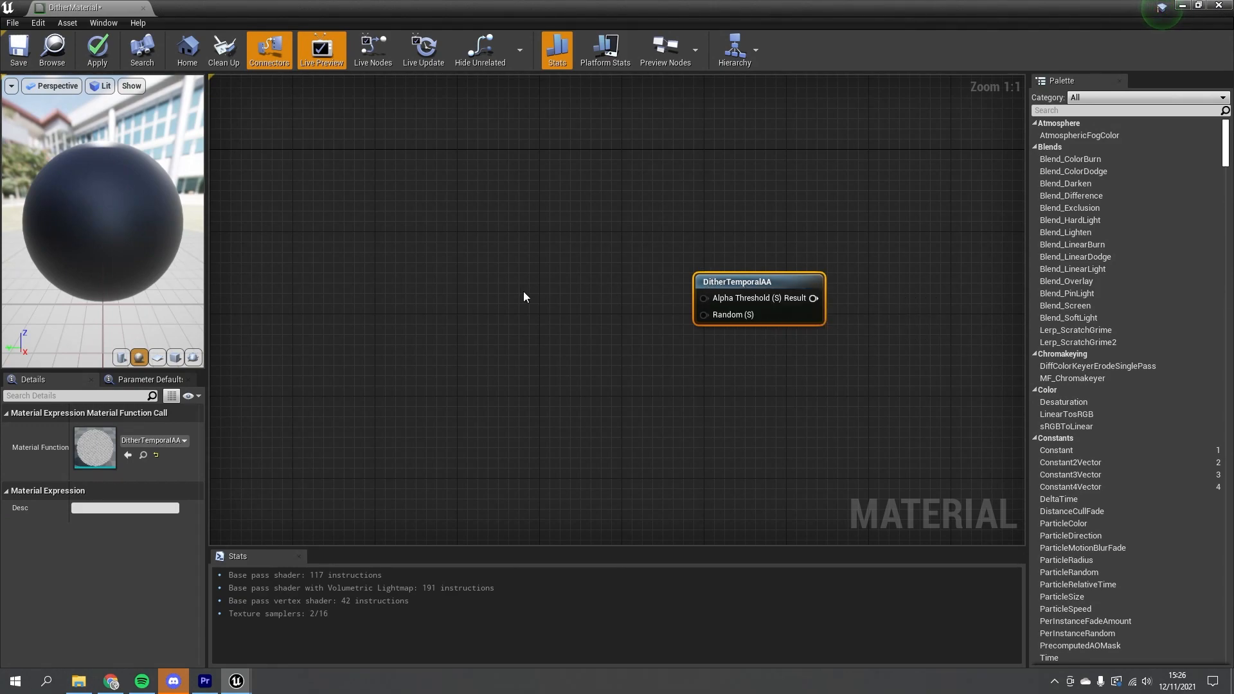
pyautogui.moveTo(486, 317); pyautogui.dragTo(549, 292, button='right')
pyautogui.click(513, 251)
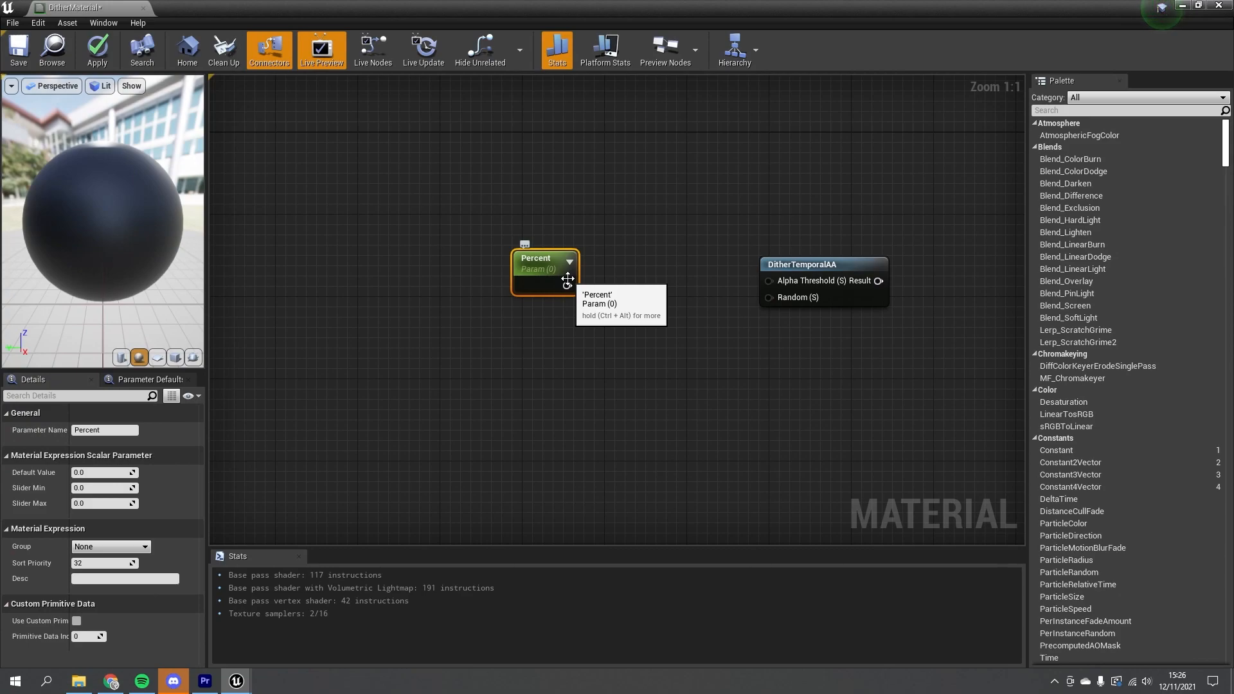
pyautogui.moveTo(567, 285); pyautogui.dragTo(778, 289)
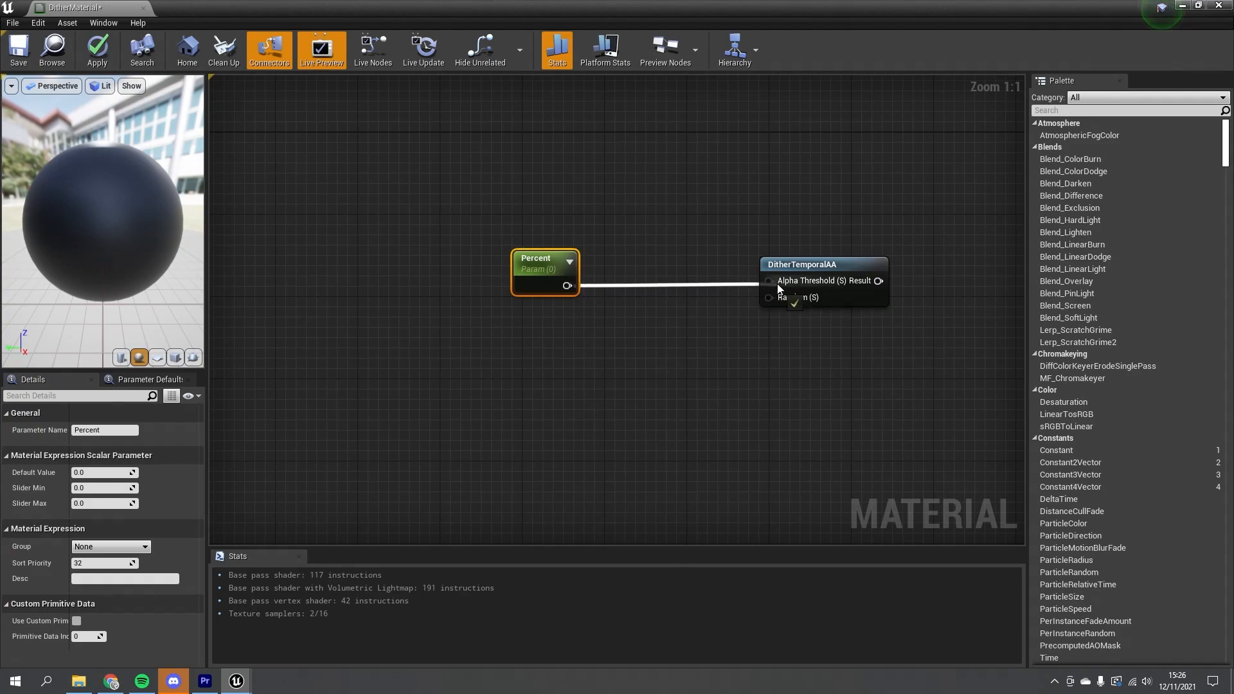
# Step: Bring DitherTemporalAA closer to Percent, connect its Result to the material's Base Color and inspect the preview sphere
pyautogui.moveTo(833, 342); pyautogui.dragTo(706, 367, button='right')
pyautogui.moveTo(735, 320); pyautogui.dragTo(608, 305)
pyautogui.moveTo(658, 322); pyautogui.dragTo(505, 330, button='right')
pyautogui.moveTo(474, 294); pyautogui.dragTo(847, 193)
pyautogui.moveTo(275, 345); pyautogui.dragTo(427, 352, button='right')
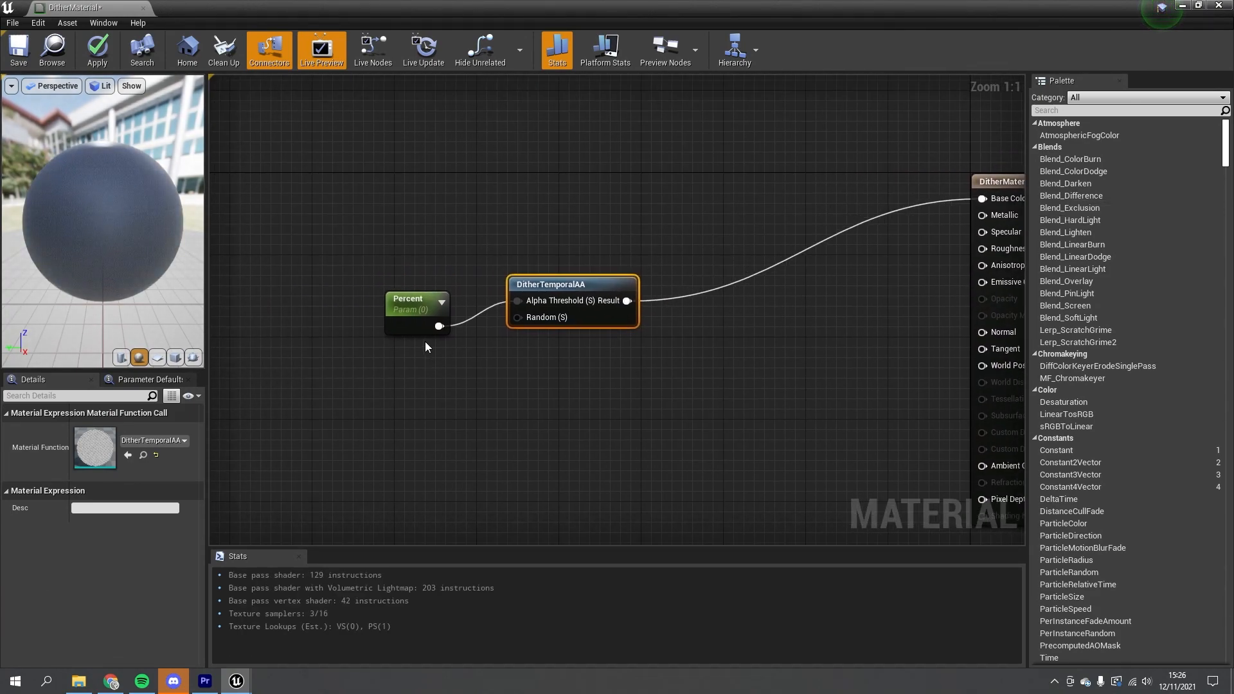
pyautogui.moveTo(133, 241); pyautogui.dragTo(193, 241)
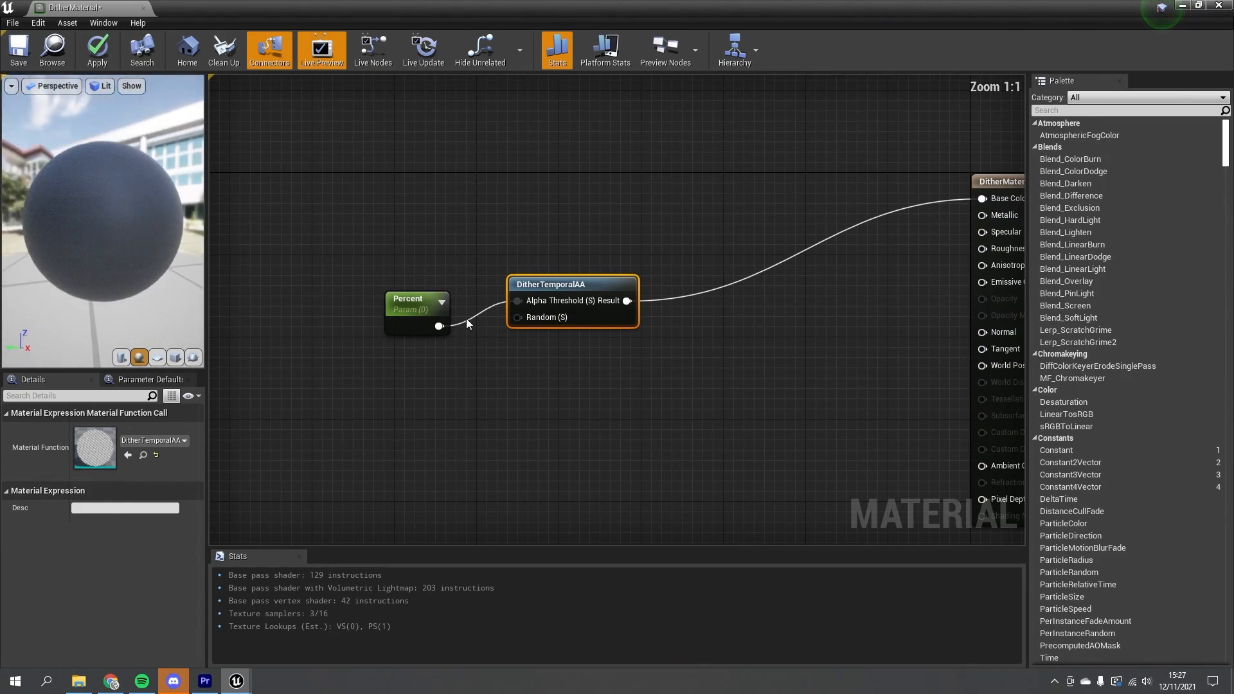
pyautogui.moveTo(575, 327); pyautogui.dragTo(574, 327, button='right')
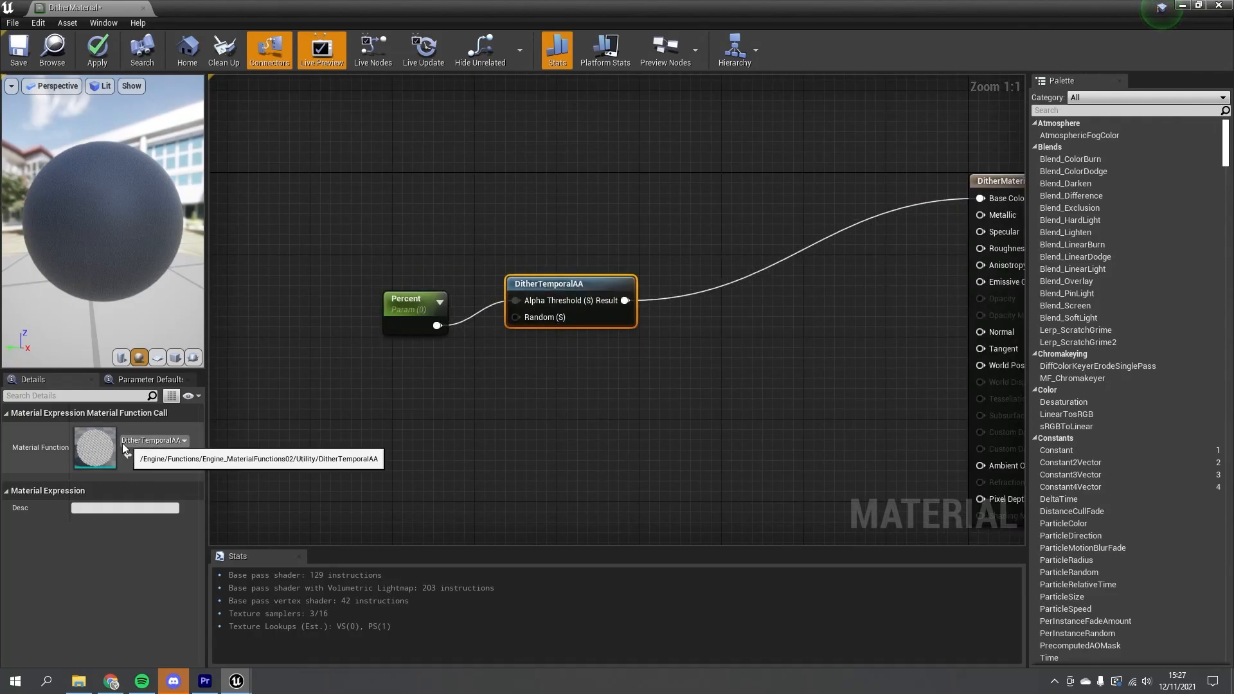
# Step: Set the Percent parameter's default value to 1 and check the preview sphere
pyautogui.click(398, 318)
pyautogui.moveTo(96, 473); pyautogui.dragTo(125, 473)
pyautogui.click(98, 474)
pyautogui.write('1')
pyautogui.press('Return')
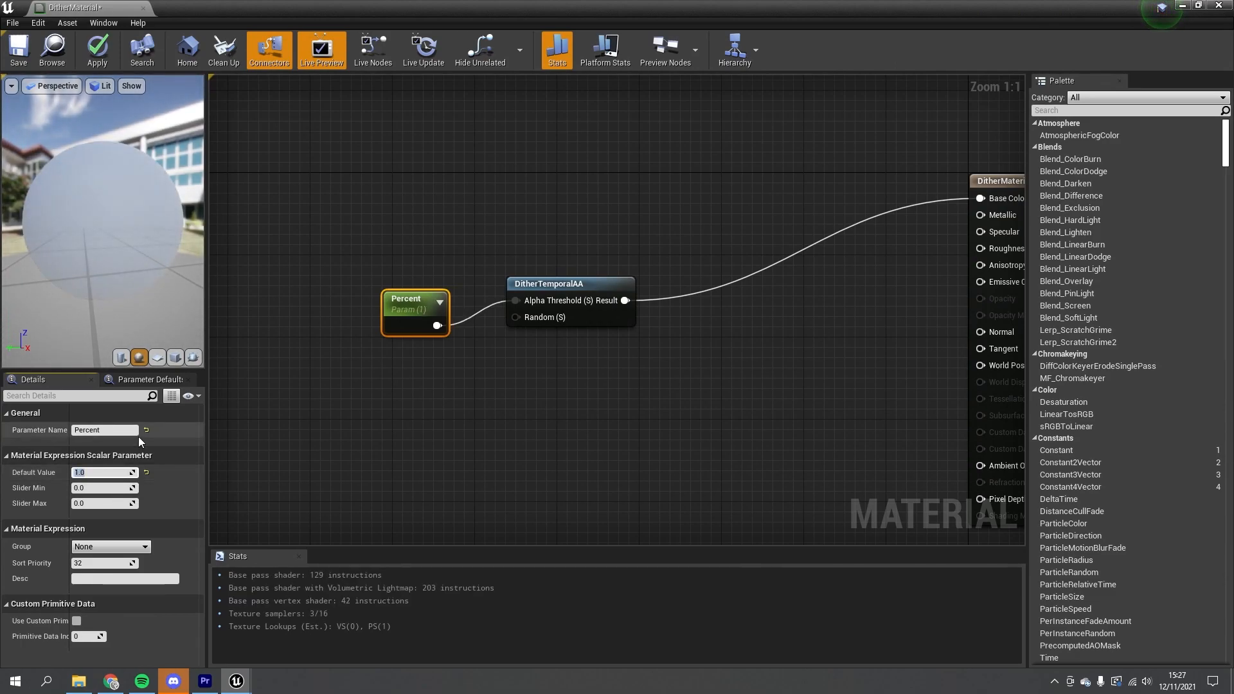
pyautogui.moveTo(108, 273)
pyautogui.mouseDown()
pyautogui.moveTo(32, 295)
pyautogui.moveTo(106, 271)
pyautogui.mouseUp()
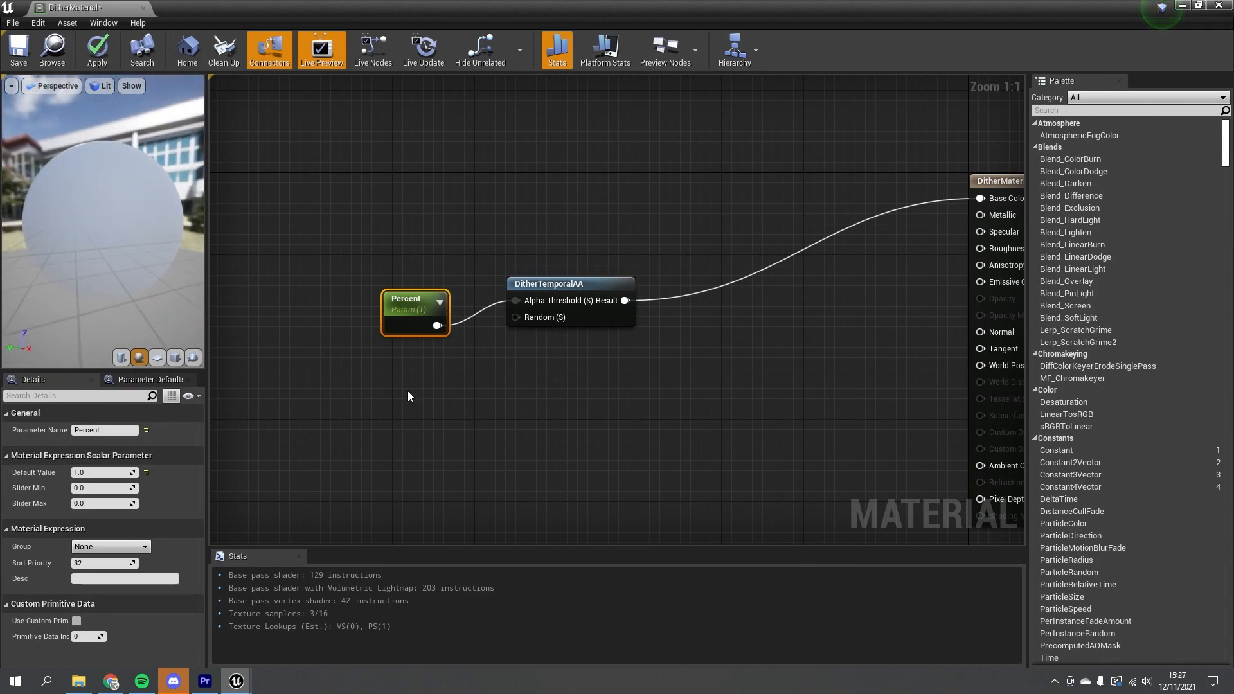
# Step: Set the Percent parameter's default value to 0.5 and examine the preview sphere up close
pyautogui.click(99, 473)
pyautogui.write('0.5')
pyautogui.press('Return')
pyautogui.scroll(5, 109, 213)
pyautogui.scroll(-4, 109, 213)
pyautogui.scroll(4, 116, 216)
pyautogui.scroll(-4, 116, 216)
pyautogui.moveTo(116, 216)
pyautogui.mouseDown(button='right')
pyautogui.moveTo(115, 186)
pyautogui.moveTo(116, 212)
pyautogui.mouseUp(button='right')
pyautogui.moveTo(100, 155); pyautogui.dragTo(151, 162)
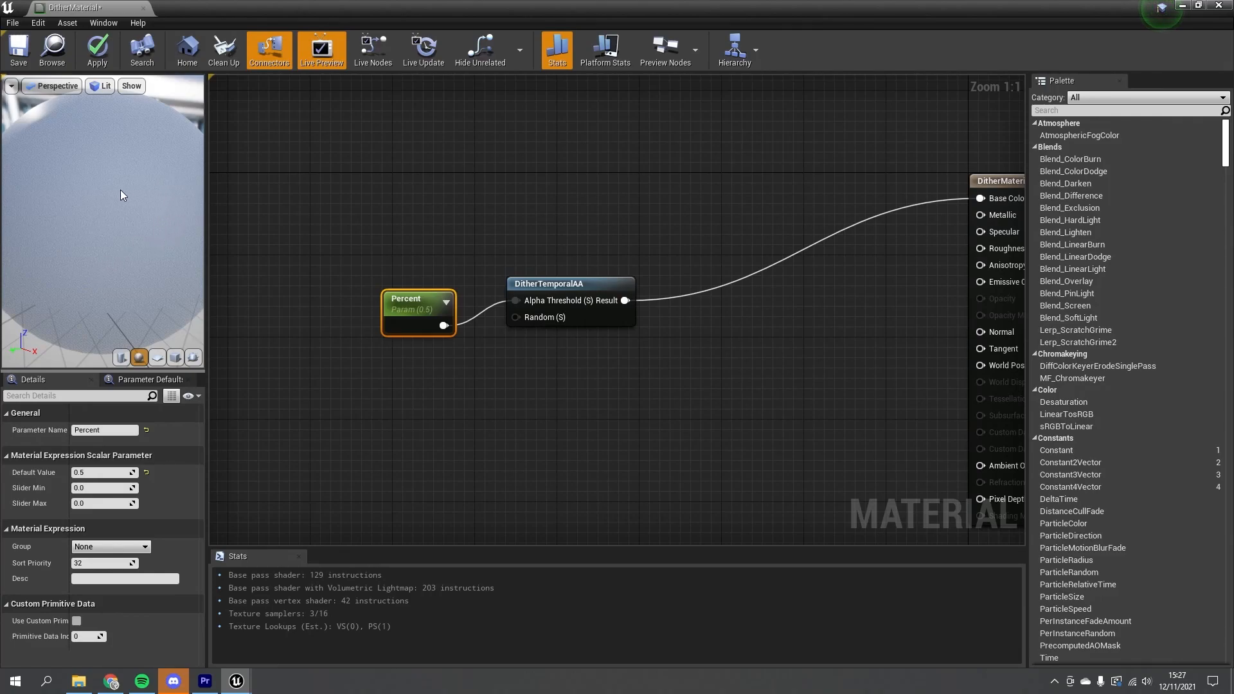
# Step: Shift the Percent and DitherTemporalAA nodes higher in the graph and set Percent's default value to 0
pyautogui.moveTo(417, 323); pyautogui.dragTo(386, 308)
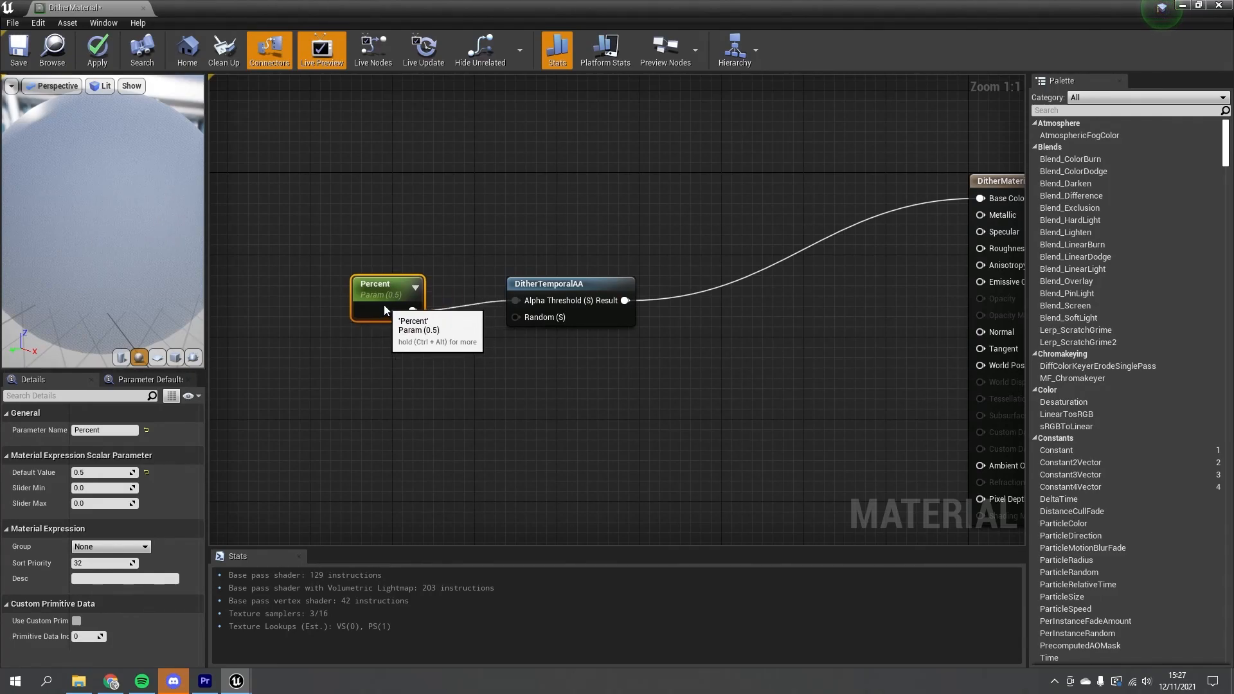
pyautogui.moveTo(543, 353); pyautogui.dragTo(408, 279)
pyautogui.moveTo(582, 286); pyautogui.dragTo(557, 296)
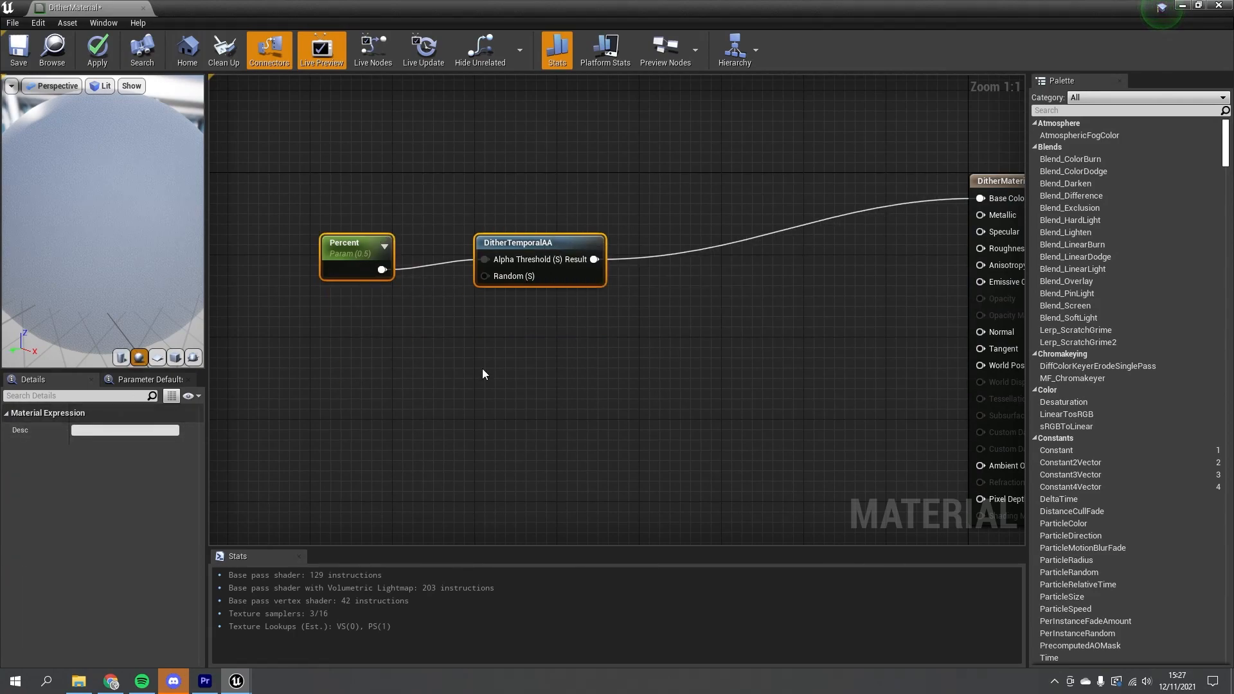
pyautogui.click(364, 274)
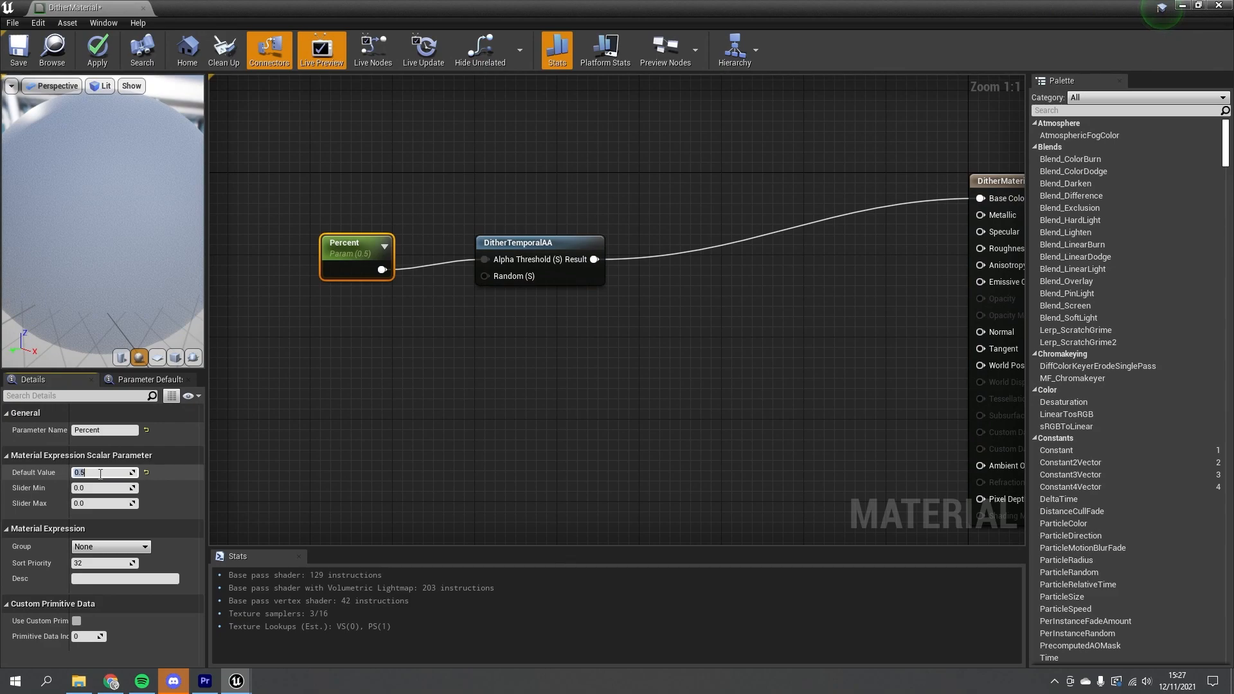
pyautogui.write('0')
pyautogui.press('Return')
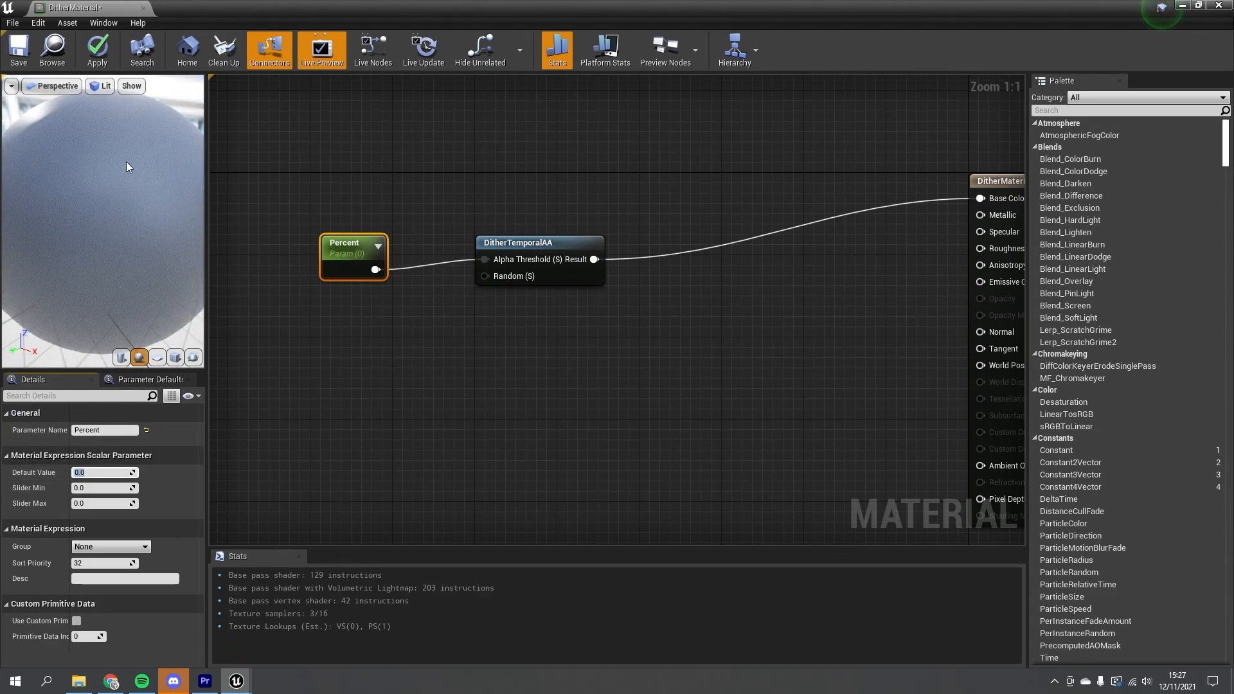
# Step: Move the Percent and DitherTemporalAA nodes together lower in the graph to free space above them
pyautogui.moveTo(543, 362); pyautogui.dragTo(375, 219)
pyautogui.moveTo(522, 238); pyautogui.dragTo(471, 290)
pyautogui.moveTo(578, 351); pyautogui.dragTo(536, 356, button='right')
pyautogui.moveTo(482, 333); pyautogui.dragTo(525, 384)
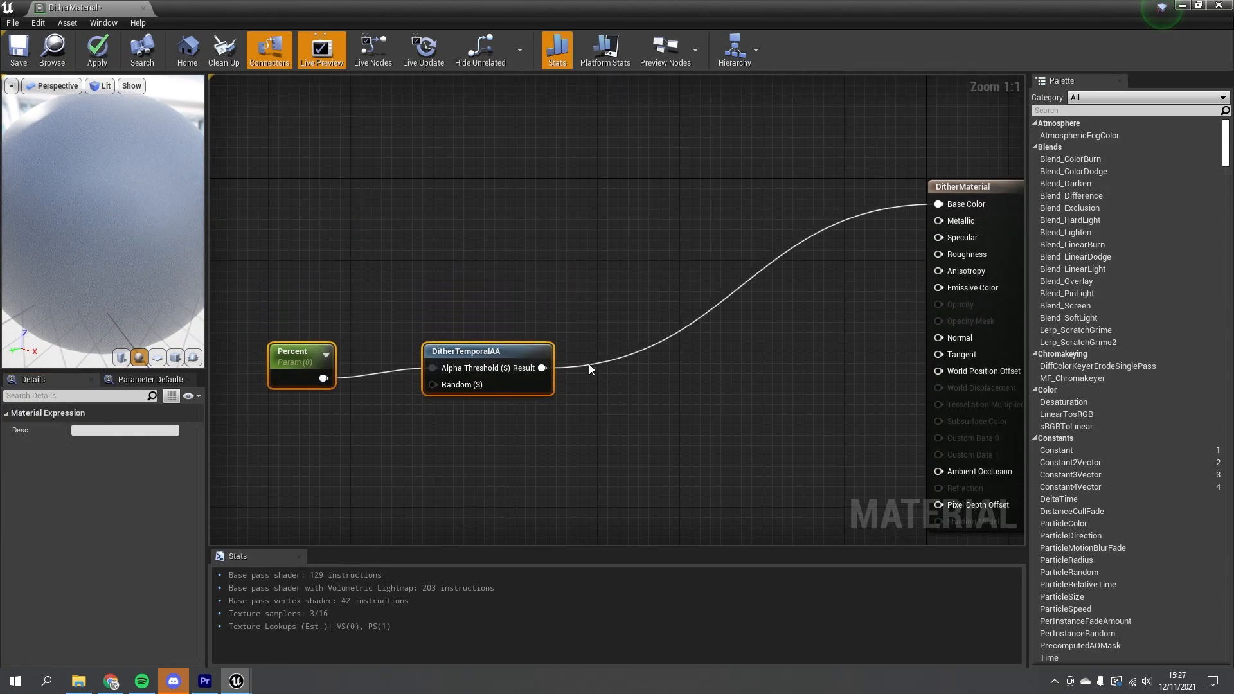
# Step: Set the blend mode of DitherMaterial to Masked
pyautogui.moveTo(642, 381); pyautogui.dragTo(521, 370, button='right')
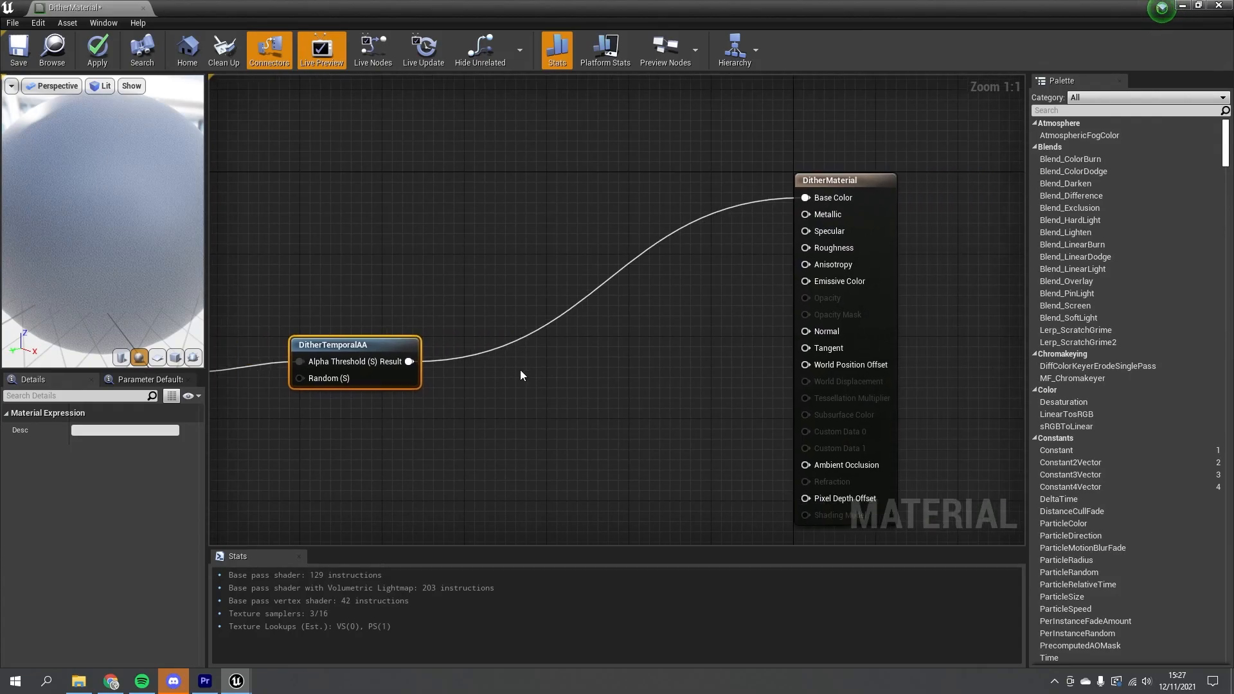
pyautogui.click(855, 237)
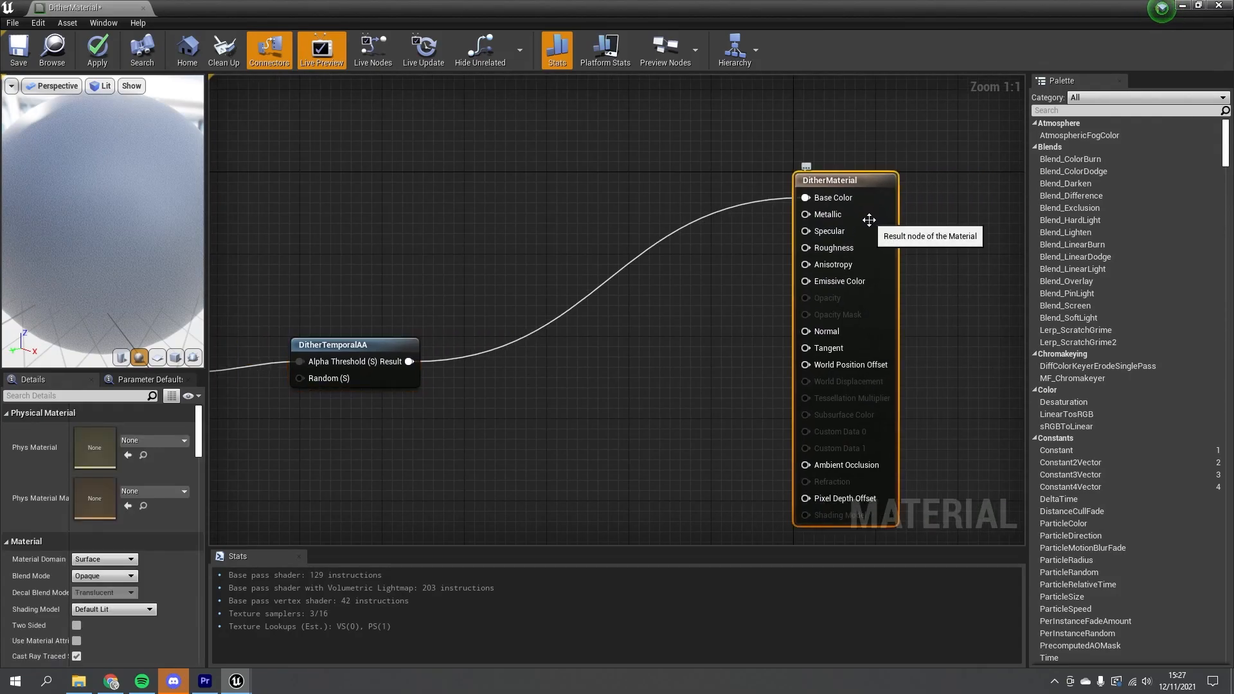
pyautogui.click(111, 576)
pyautogui.click(127, 595)
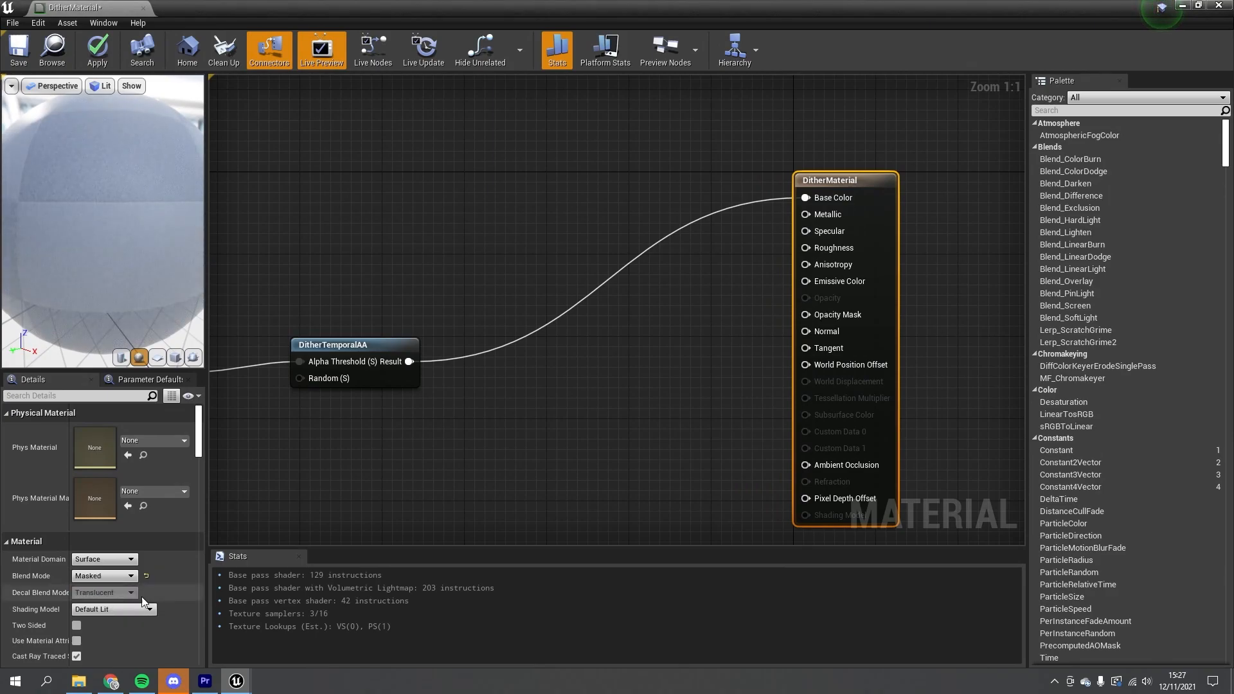
# Step: Break the Base Color connection, link DitherTemporalAA's Result to Opacity Mask, and move the dither nodes closer to the result node
pyautogui.moveTo(826, 321); pyautogui.dragTo(816, 290)
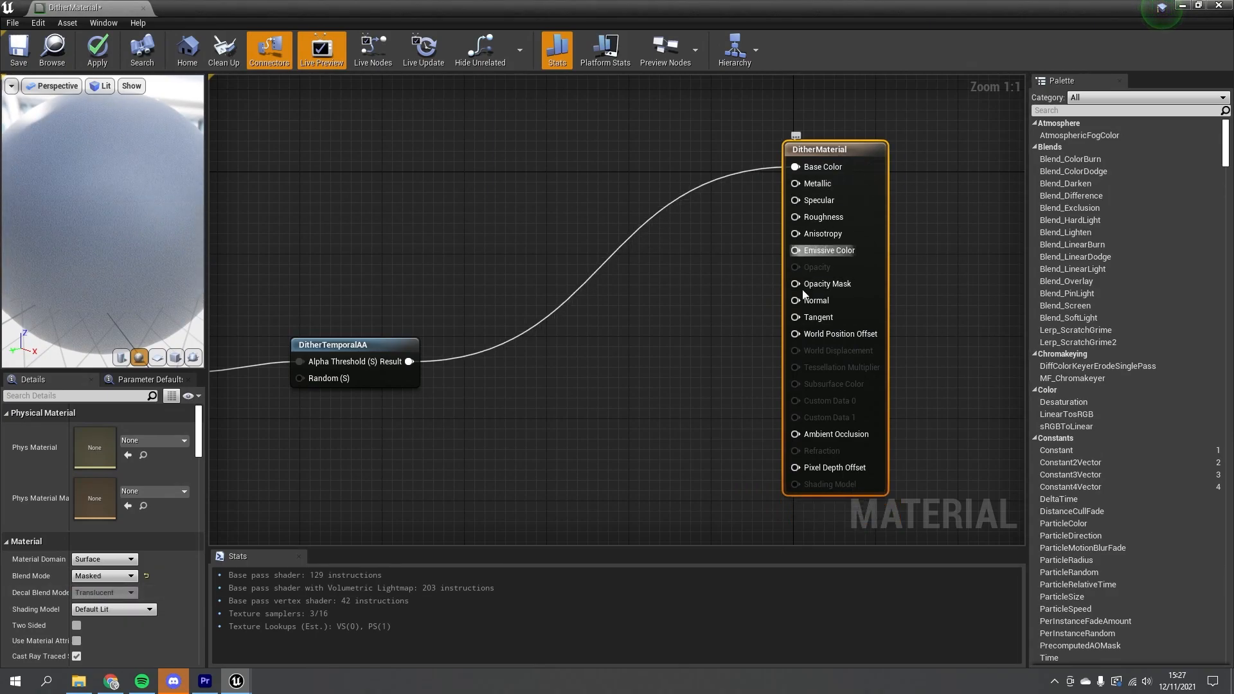
pyautogui.keyDown('alt'); pyautogui.click(796, 167); pyautogui.keyUp('alt')
pyautogui.moveTo(440, 361); pyautogui.dragTo(797, 284)
pyautogui.moveTo(445, 366); pyautogui.dragTo(750, 347, button='right')
pyautogui.moveTo(733, 425); pyautogui.dragTo(453, 297)
pyautogui.moveTo(677, 332); pyautogui.dragTo(801, 341)
pyautogui.moveTo(812, 347); pyautogui.dragTo(490, 310, button='right')
pyautogui.moveTo(51, 214); pyautogui.dragTo(122, 238)
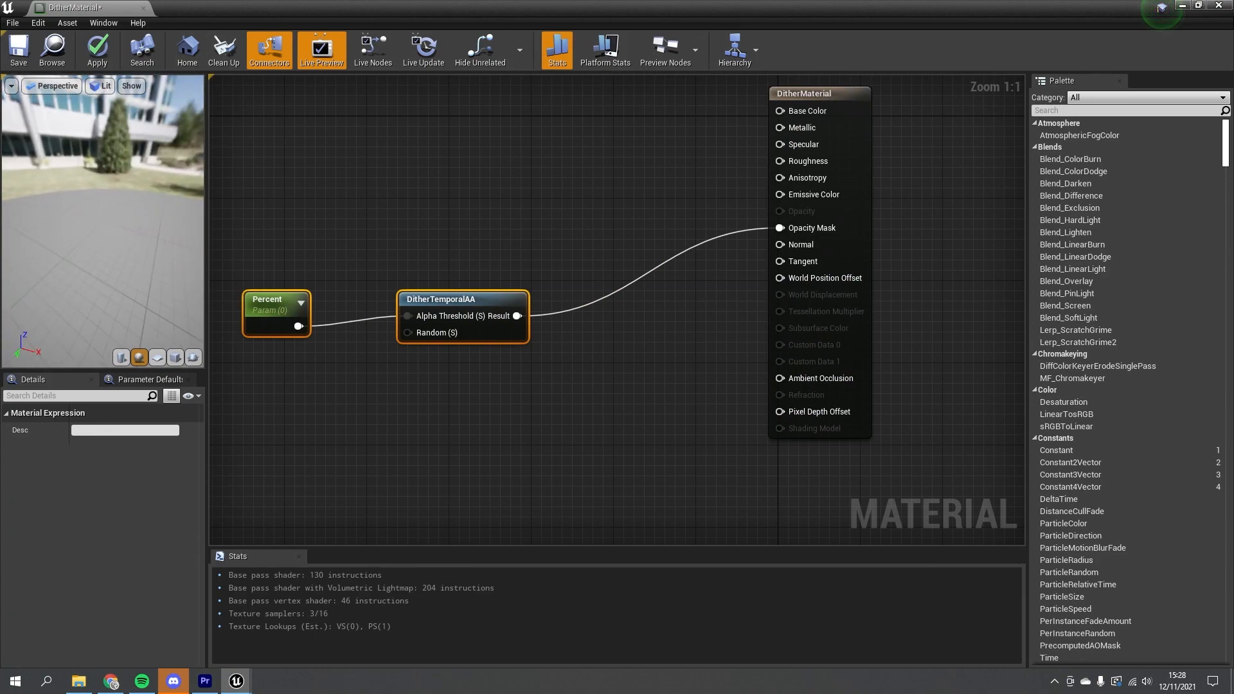
# Step: Add a black Constant3Vector node (0,0,0) above the dither nodes and connect it to Base Color
pyautogui.moveTo(574, 166); pyautogui.dragTo(642, 269, button='right')
pyautogui.click(492, 223)
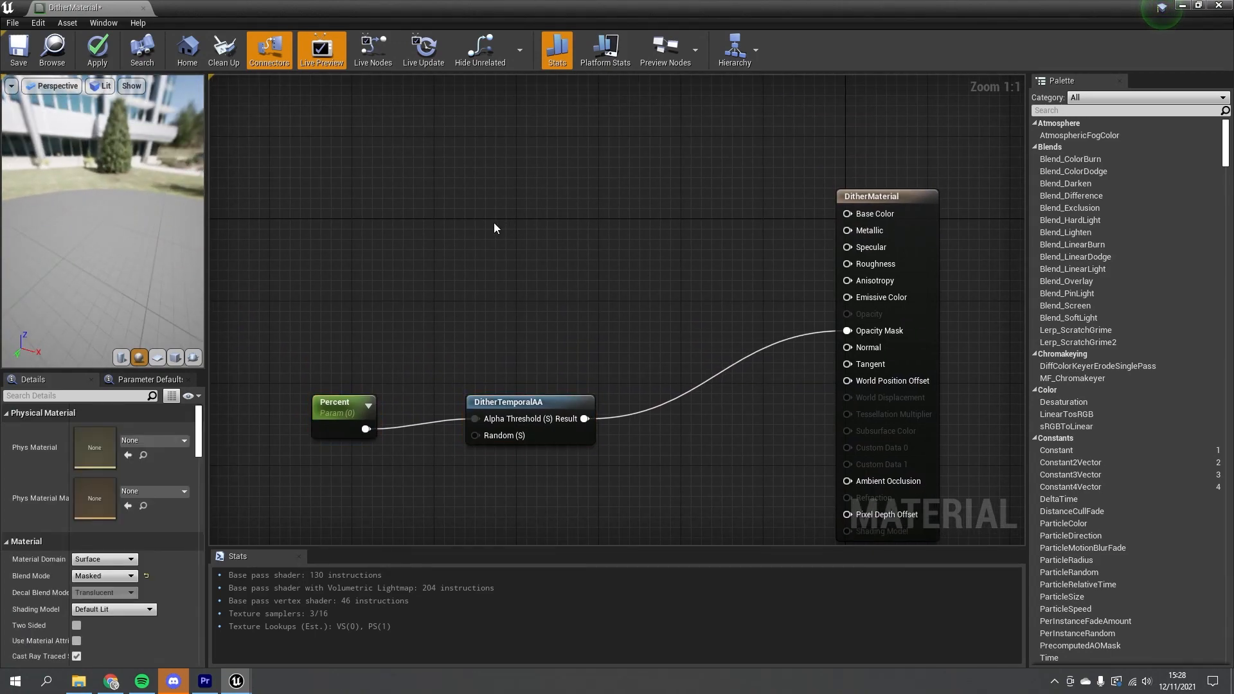
pyautogui.click(494, 223)
pyautogui.moveTo(523, 269); pyautogui.dragTo(502, 280)
pyautogui.moveTo(525, 235); pyautogui.dragTo(847, 213)
pyautogui.moveTo(521, 272); pyautogui.dragTo(563, 282)
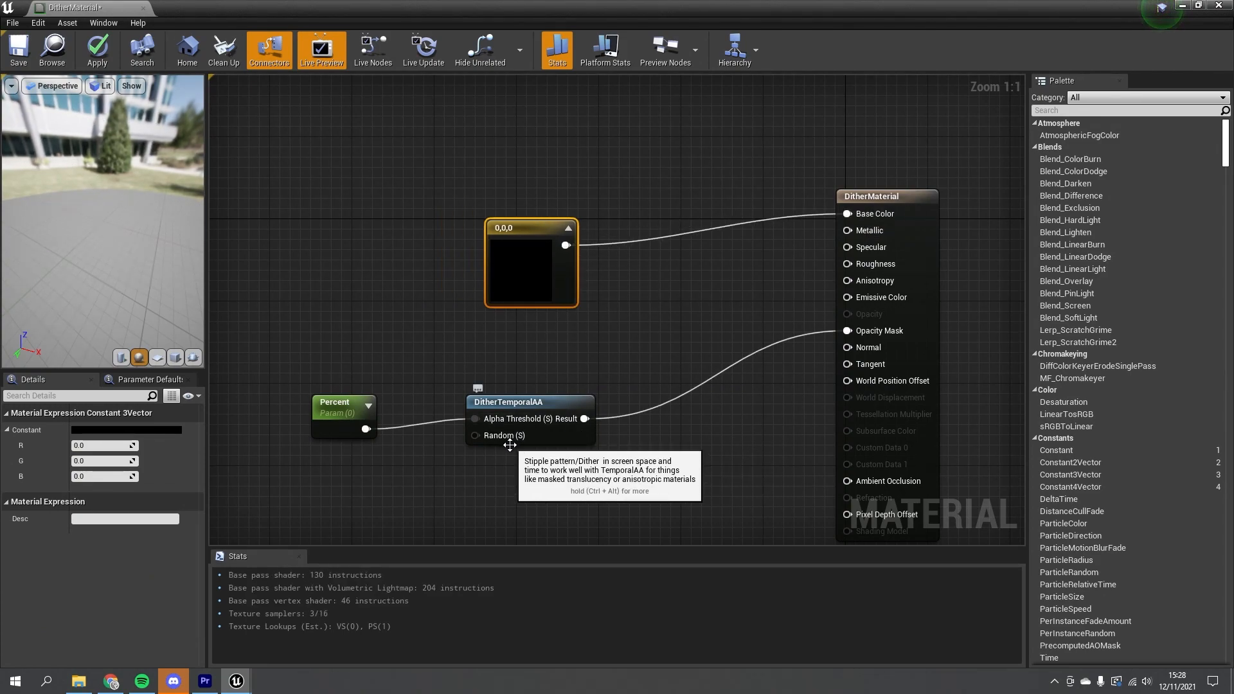
# Step: Vary the Percent parameter's default value between 0 and 1 to compare the dithered opacity in the preview
pyautogui.click(340, 411)
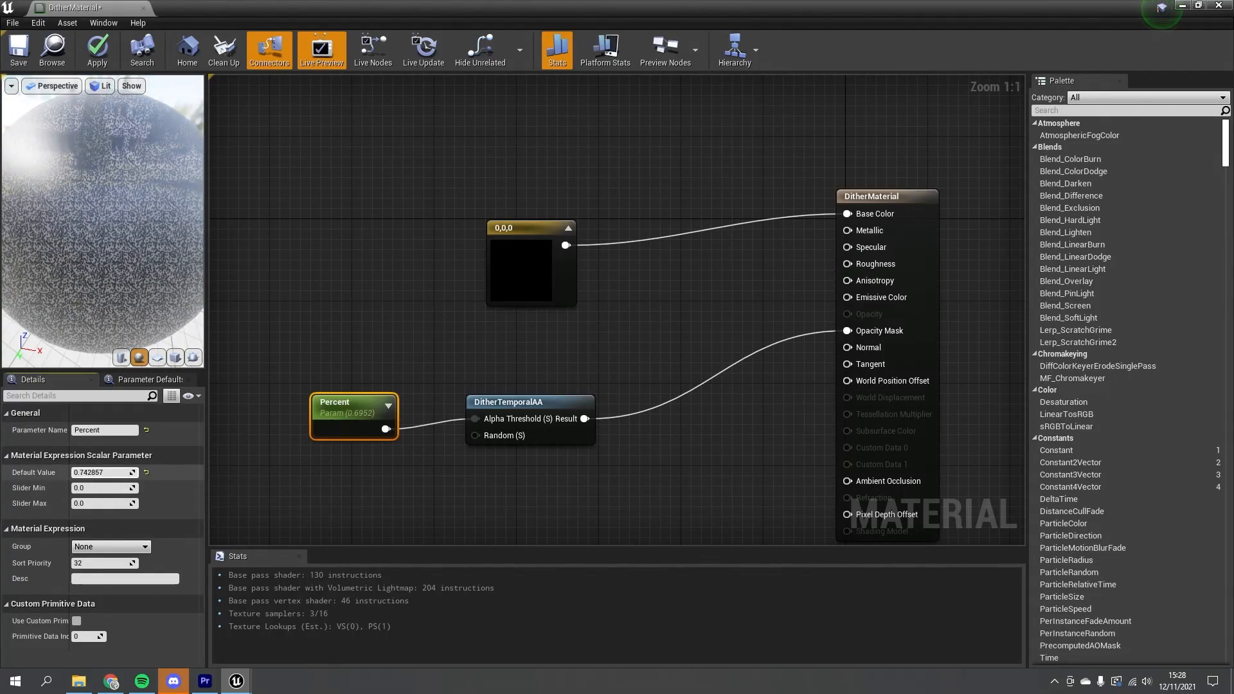
pyautogui.moveTo(90, 473); pyautogui.dragTo(96, 474)
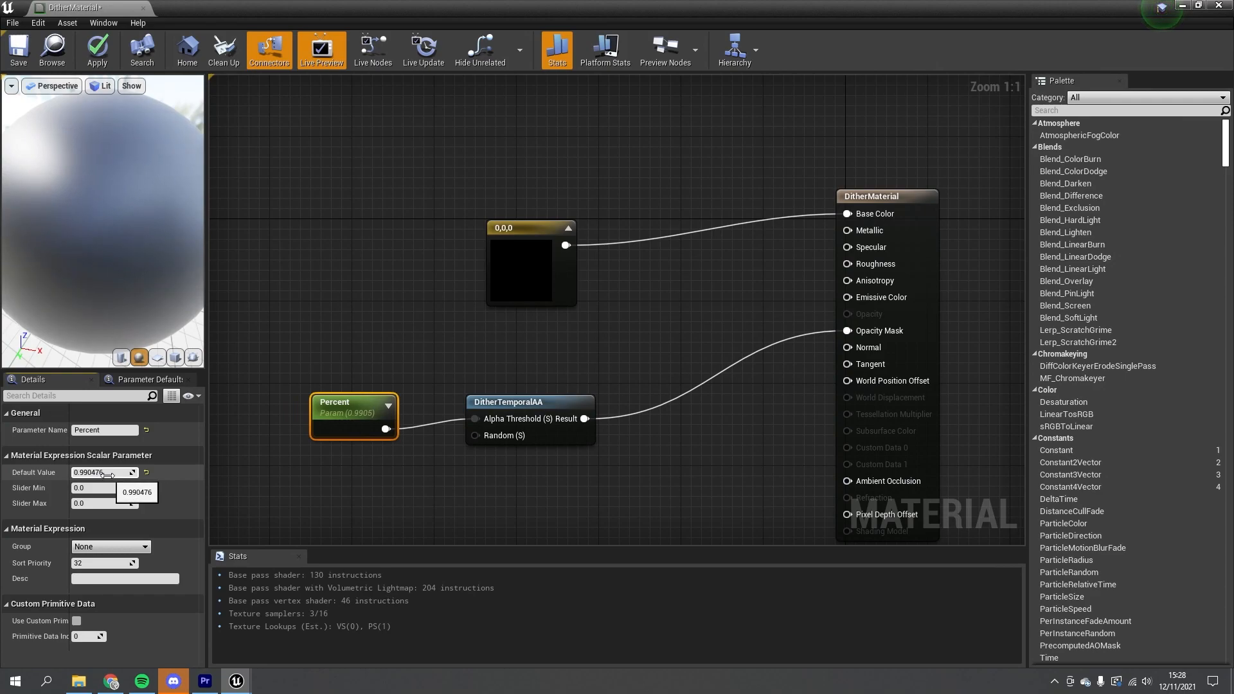
pyautogui.moveTo(102, 474); pyautogui.dragTo(77, 474)
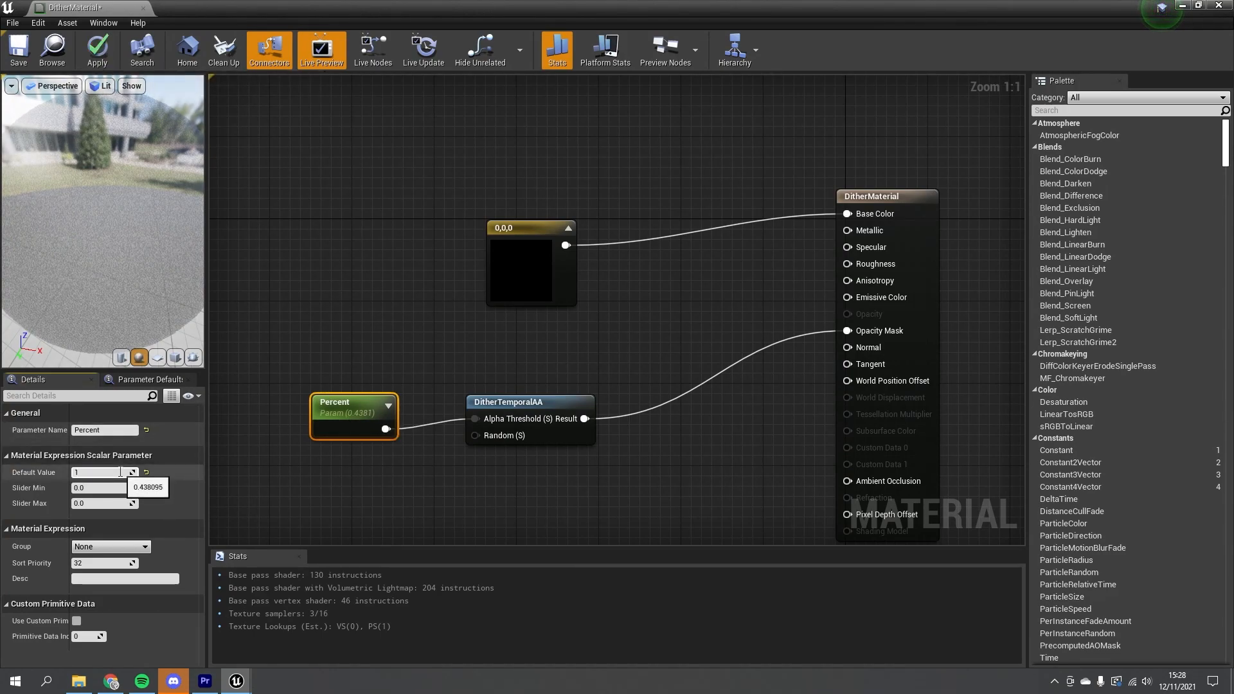
# Step: Set Percent's default value to 1, apply the material changes and close the material editor
pyautogui.write('1')
pyautogui.press('Return')
pyautogui.click(97, 51)
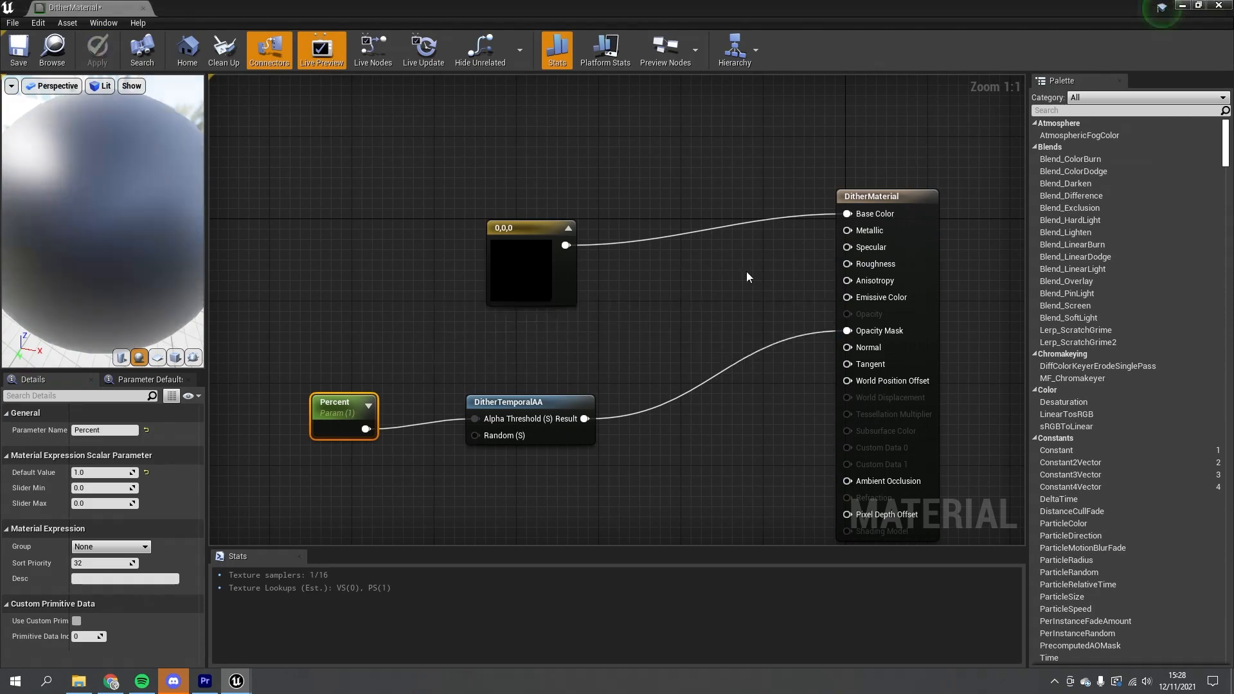
pyautogui.click(1219, 5)
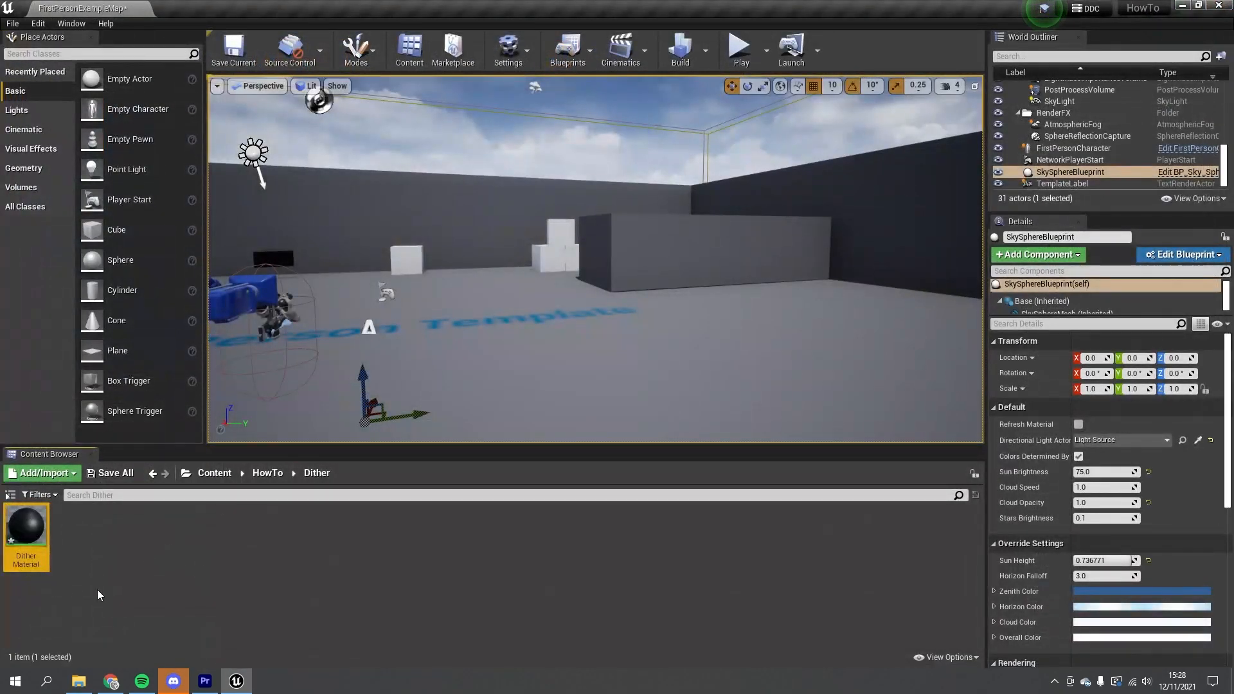
pyautogui.press('w')
pyautogui.moveTo(386, 348); pyautogui.dragTo(479, 355, button='right')
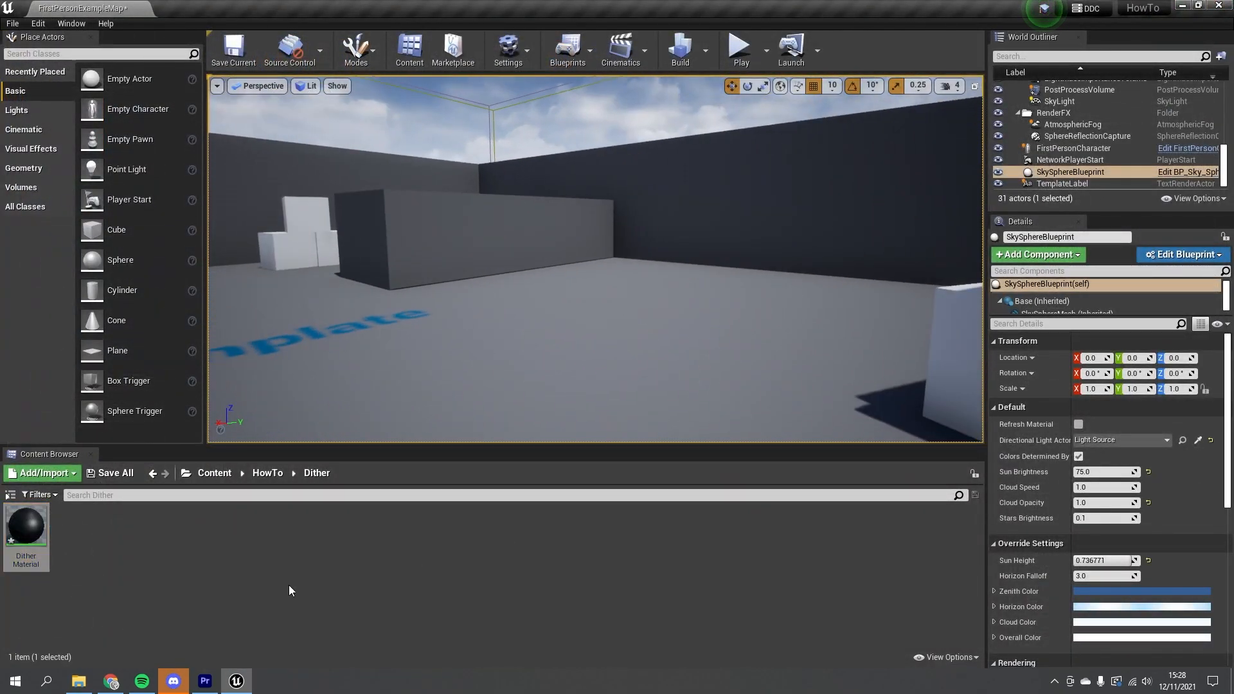
# Step: Create a Blueprint Class with the Actor parent class in the Dither folder and open it for editing
pyautogui.rightClick(185, 552)
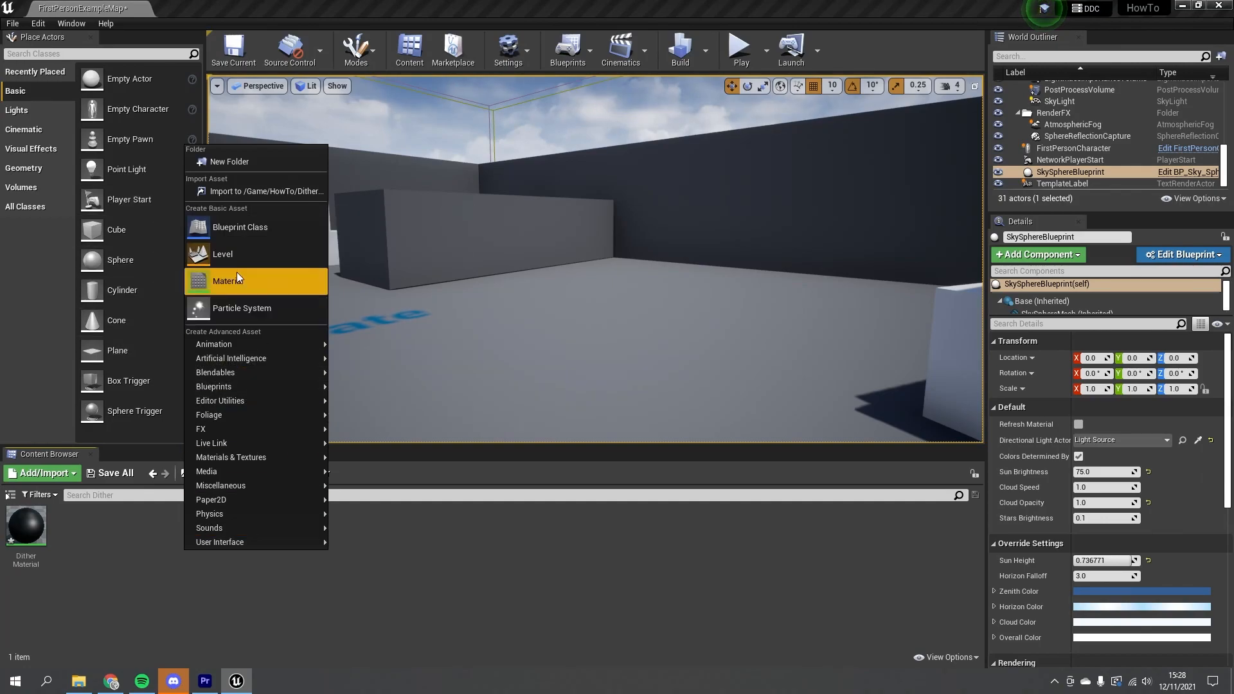
pyautogui.click(243, 231)
pyautogui.click(493, 235)
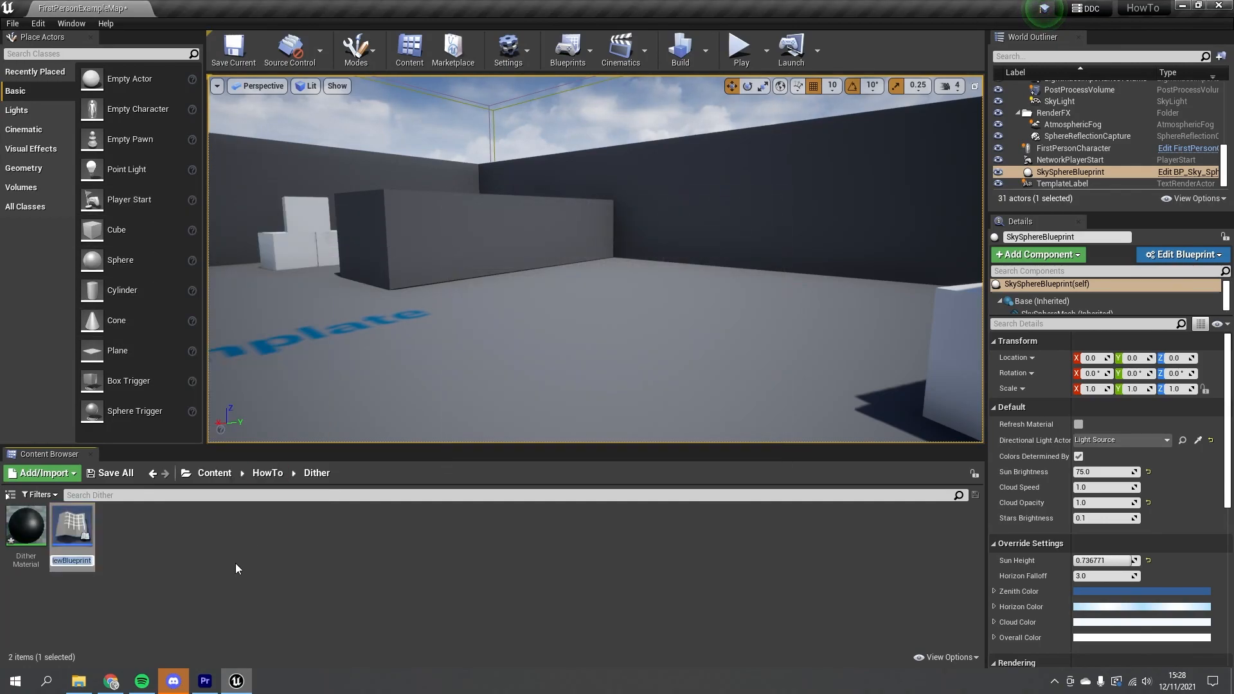
pyautogui.doubleClick(84, 532)
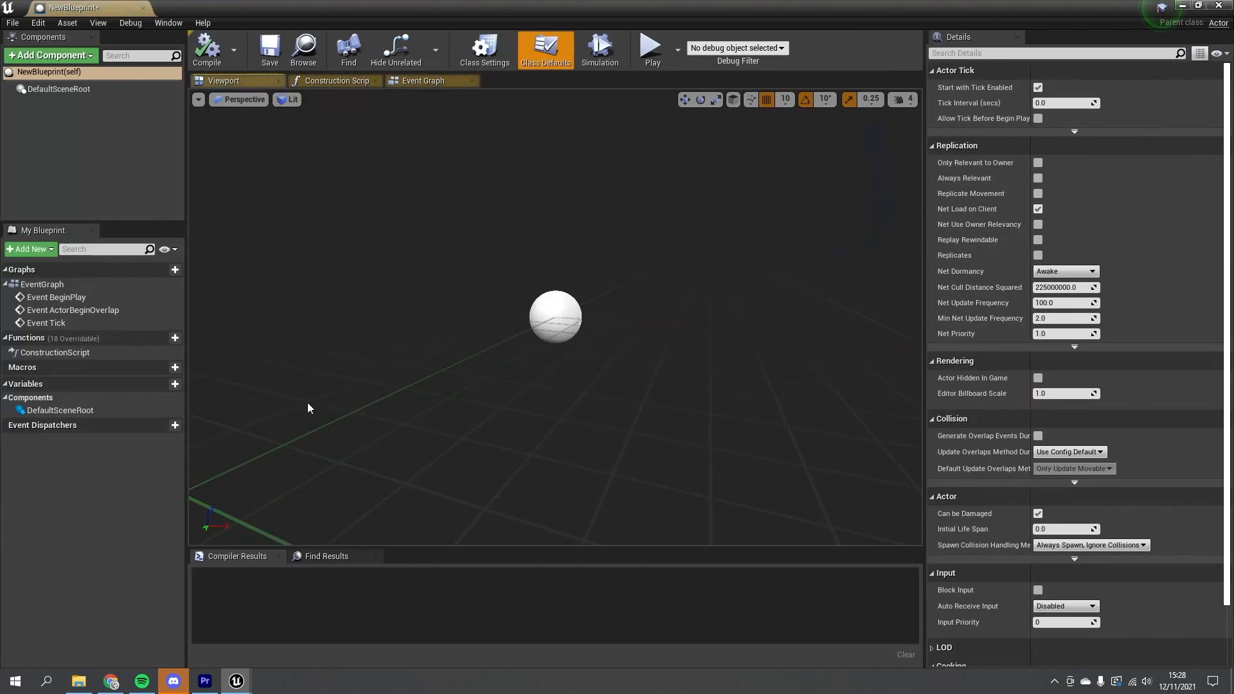
# Step: Add a Skeletal Mesh component under DefaultSceneRoot and assign the TutorialTPP mesh to it
pyautogui.click(64, 90)
pyautogui.click(80, 56)
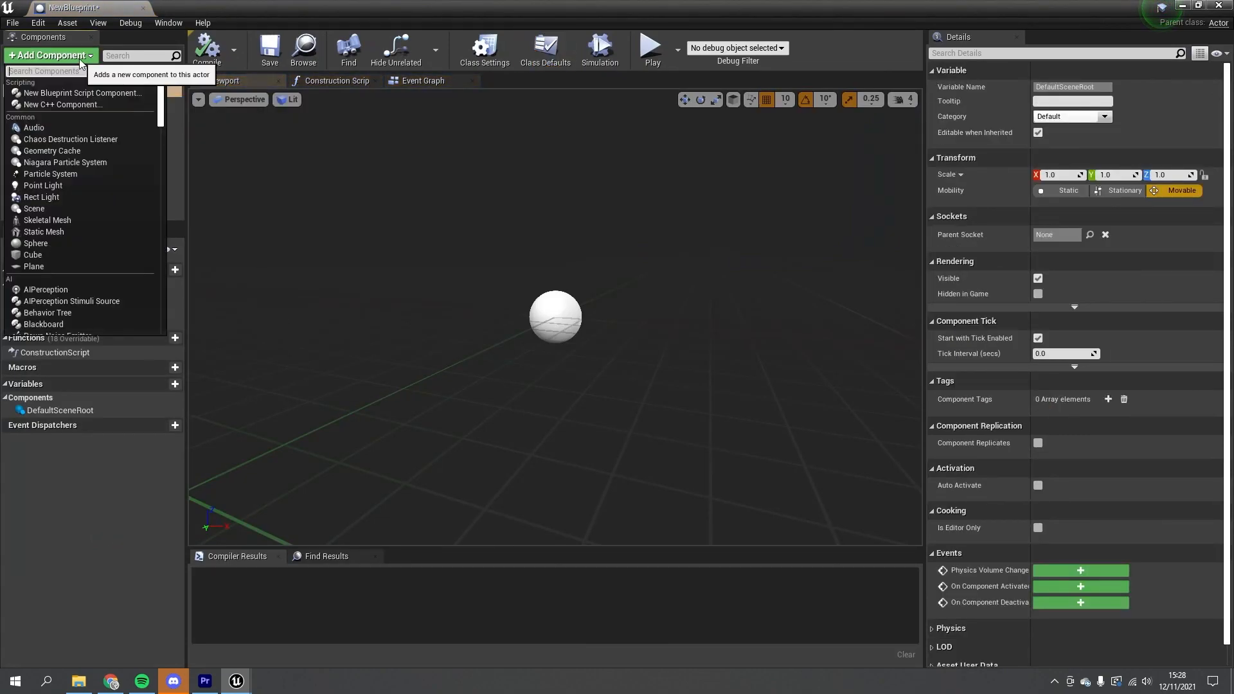
pyautogui.click(45, 221)
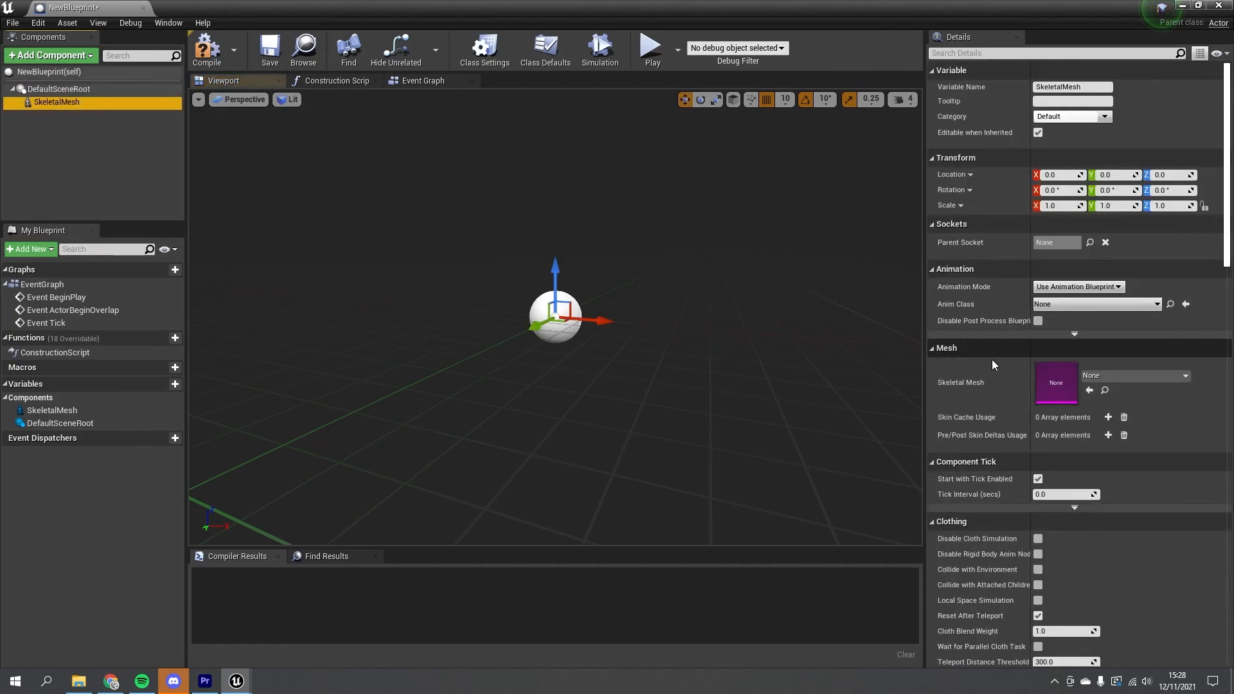
pyautogui.click(1115, 375)
pyautogui.click(1094, 564)
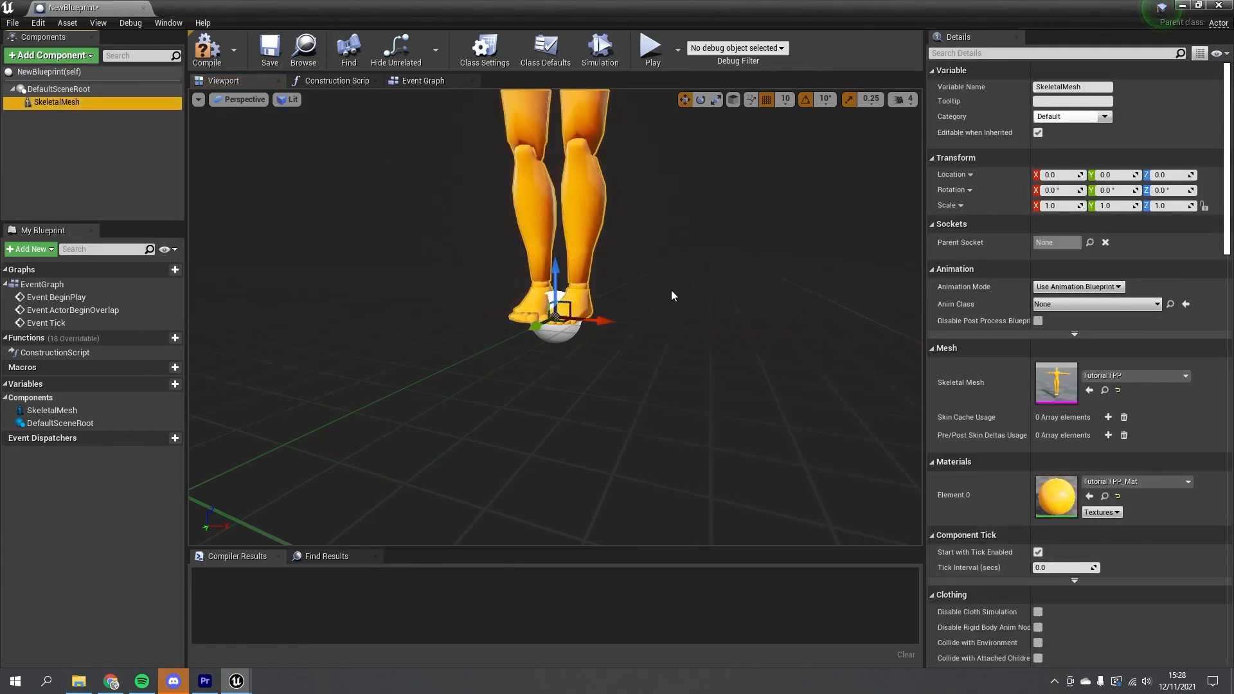
pyautogui.moveTo(609, 366); pyautogui.dragTo(609, 366, button='right')
pyautogui.press('e')
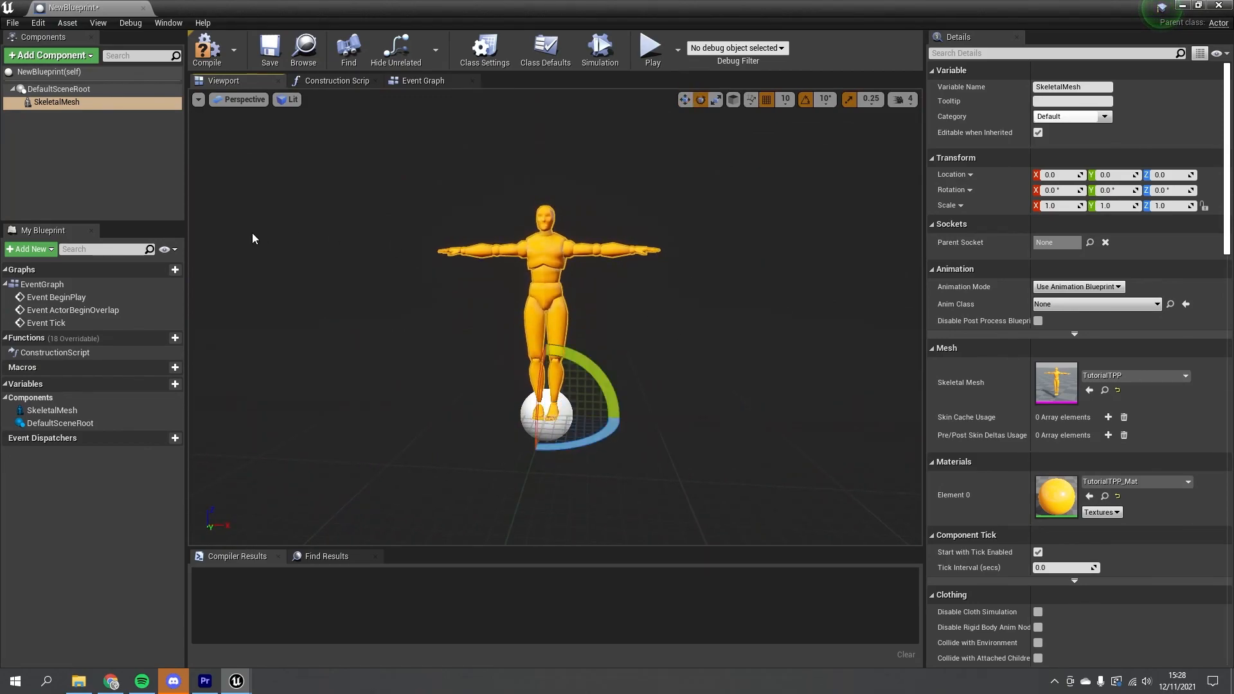
# Step: Assign DitherMaterial to the skeletal mesh's Element 0 material slot and compile the blueprint
pyautogui.click(93, 122)
pyautogui.click(79, 96)
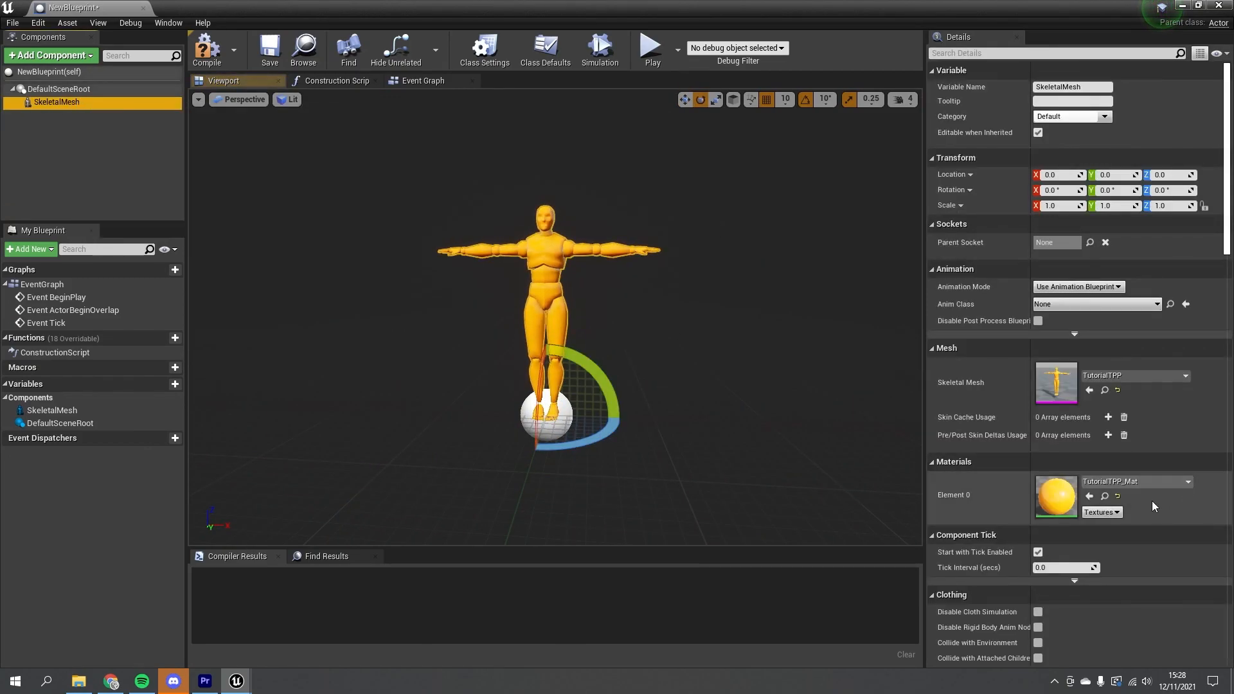
pyautogui.click(1148, 482)
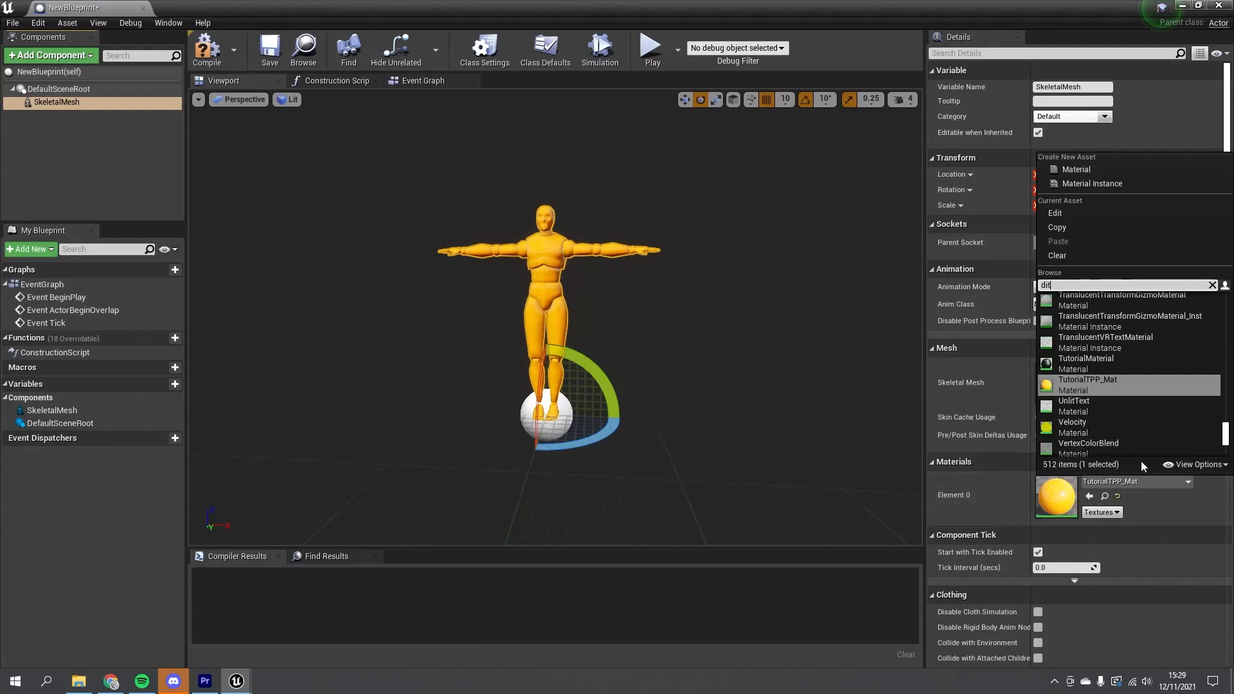
pyautogui.click(1087, 302)
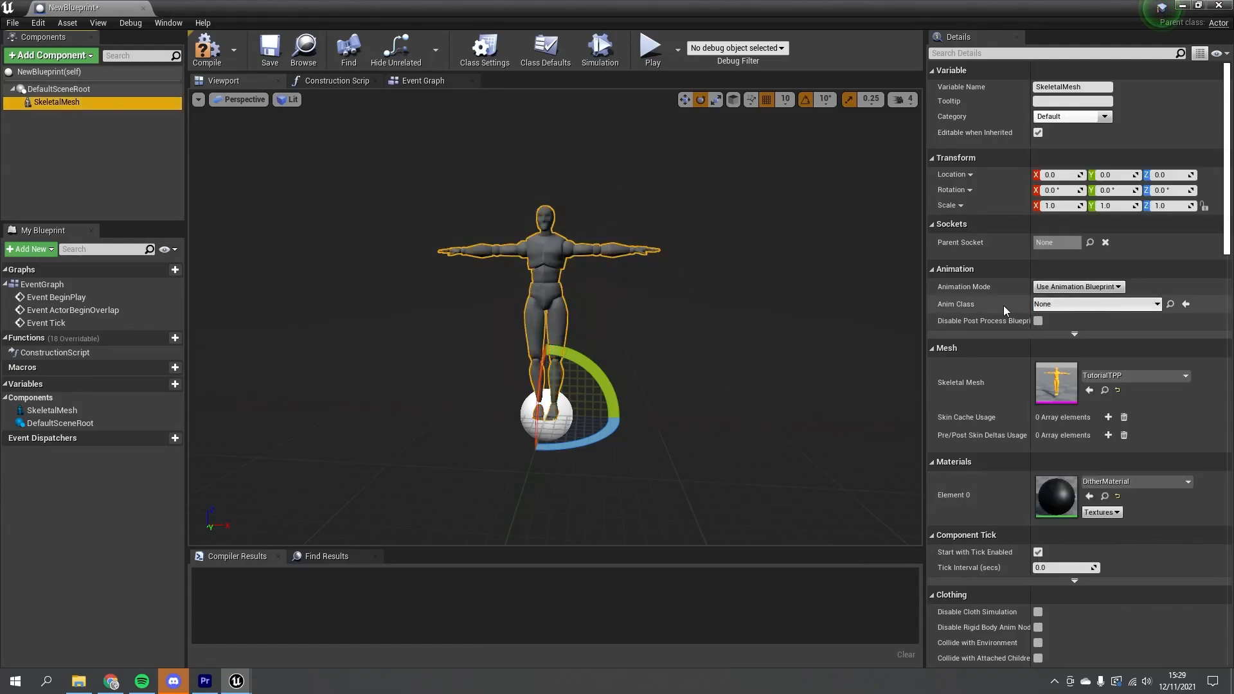
pyautogui.click(206, 49)
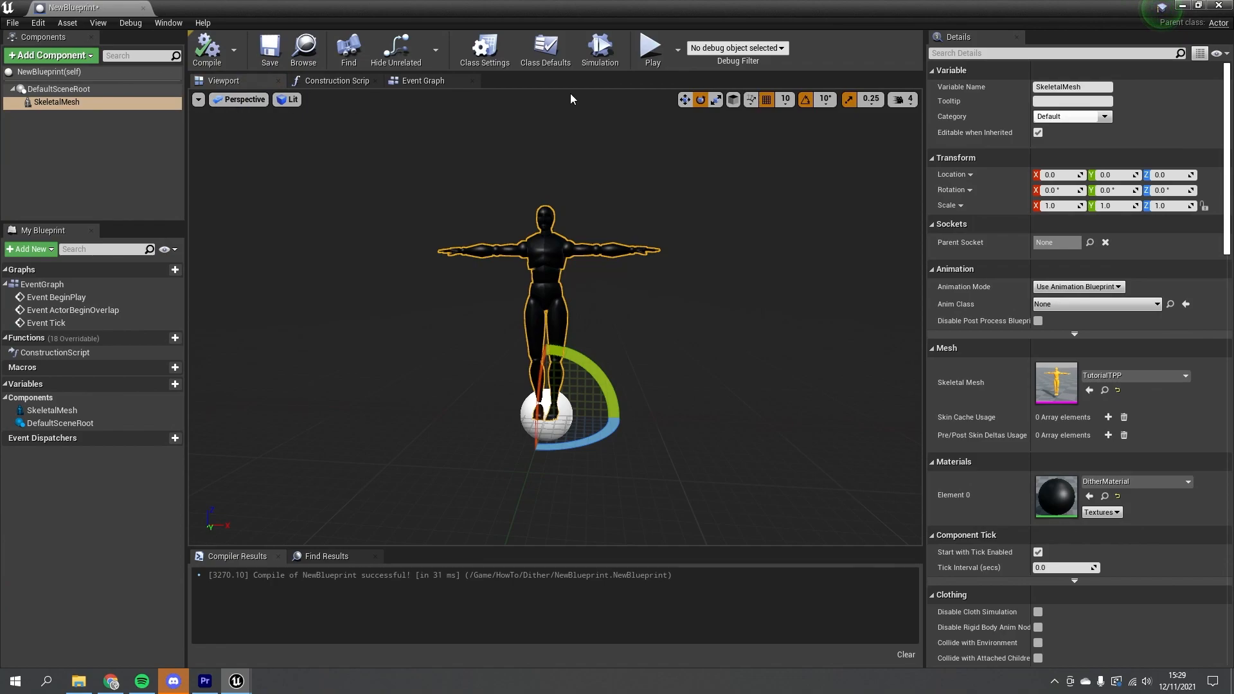
# Step: In the blueprint's event graph, add a Create Dynamic Material Instance node and link Event BeginPlay's execution output to it
pyautogui.click(447, 82)
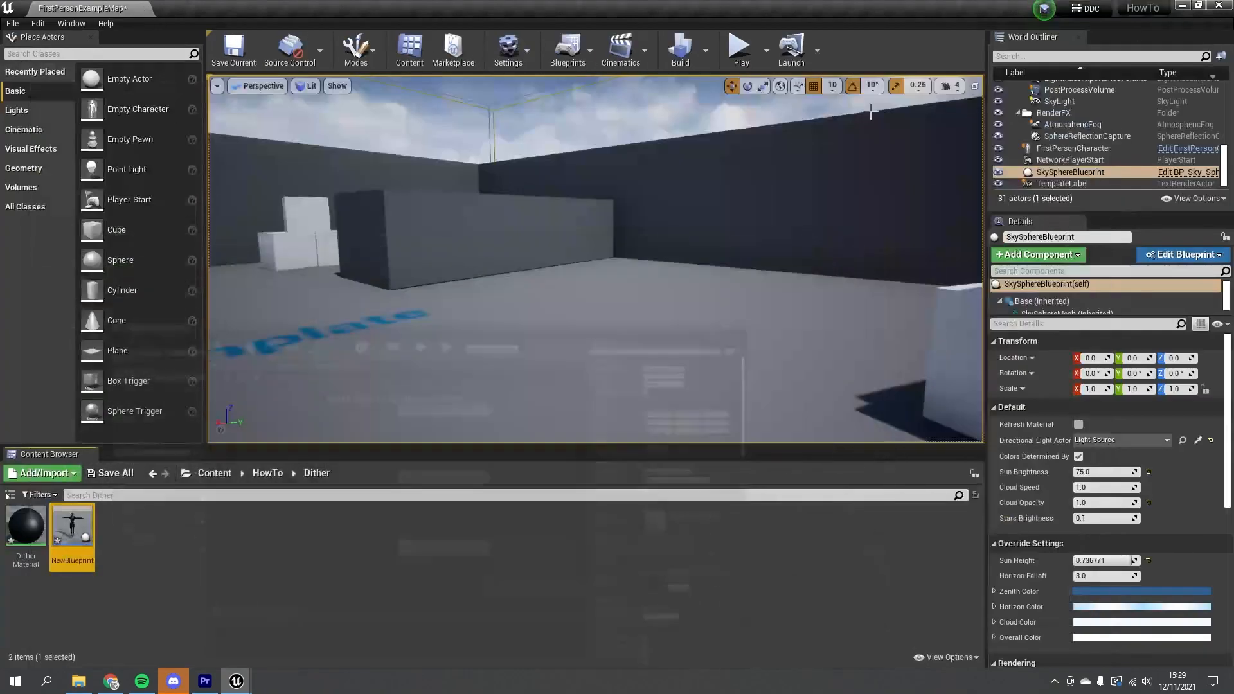
pyautogui.click(26, 526)
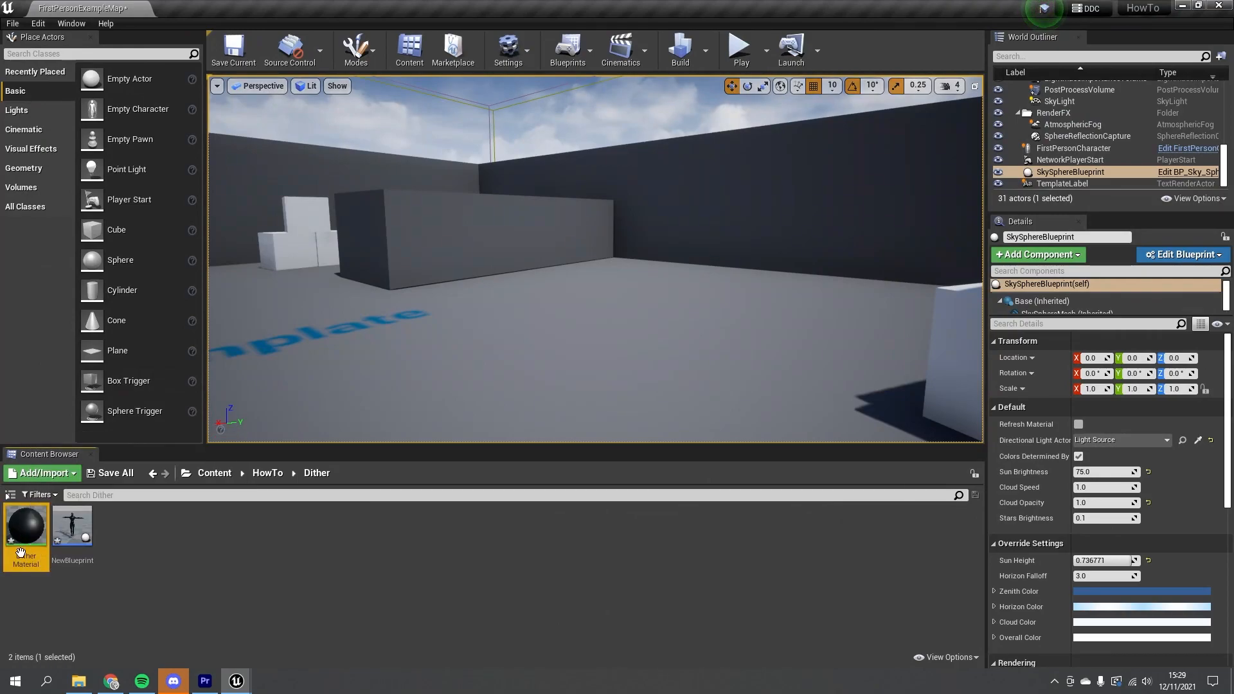
pyautogui.doubleClick(88, 533)
pyautogui.moveTo(710, 275); pyautogui.dragTo(368, 323, button='right')
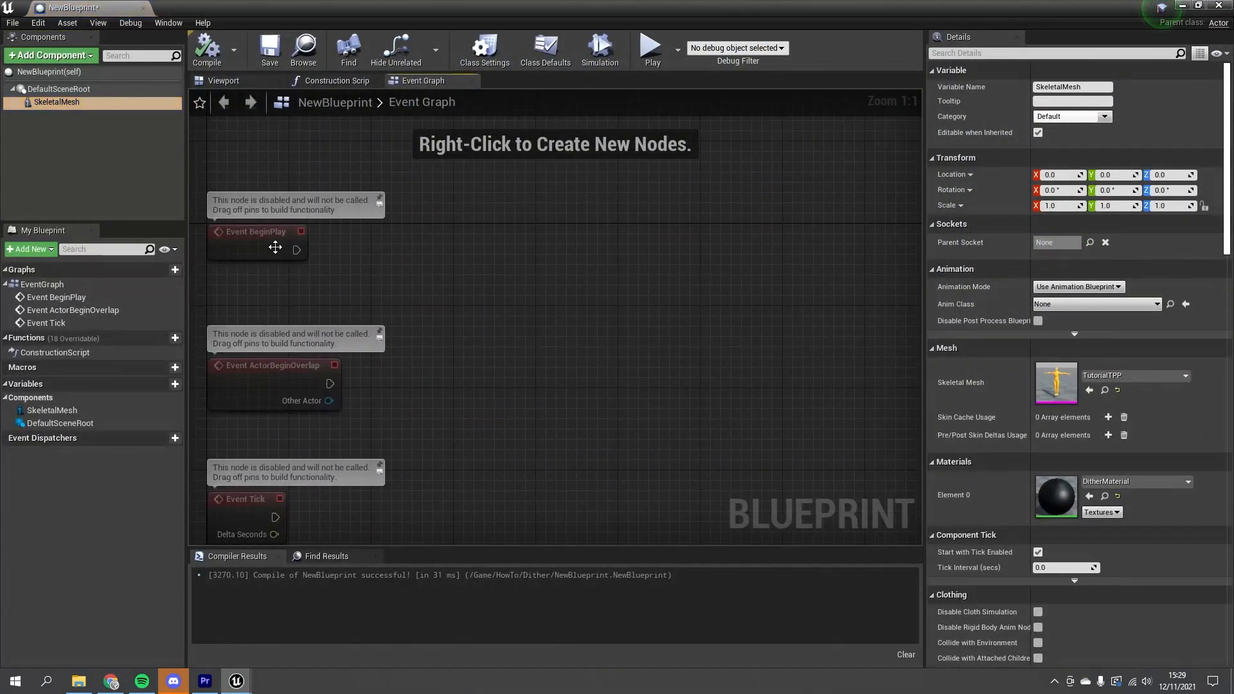
pyautogui.moveTo(275, 245); pyautogui.dragTo(350, 170)
pyautogui.moveTo(432, 191); pyautogui.dragTo(414, 315, button='right')
pyautogui.rightClick(415, 315)
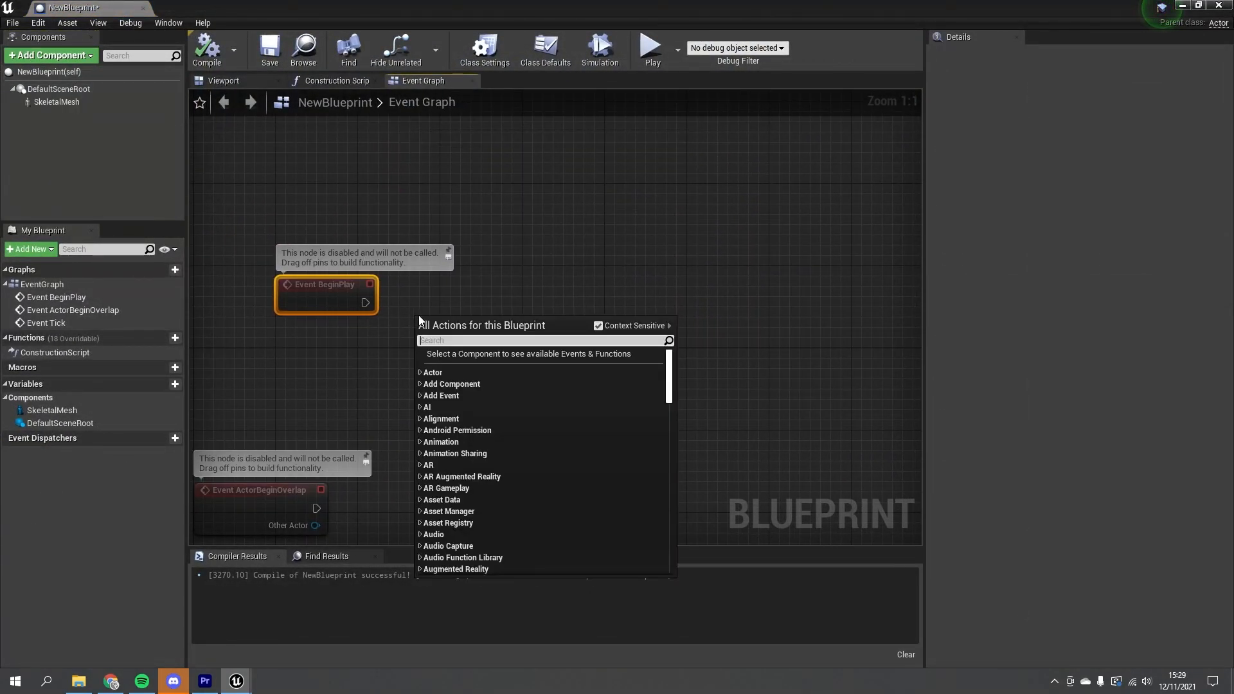
pyautogui.write('create dynam')
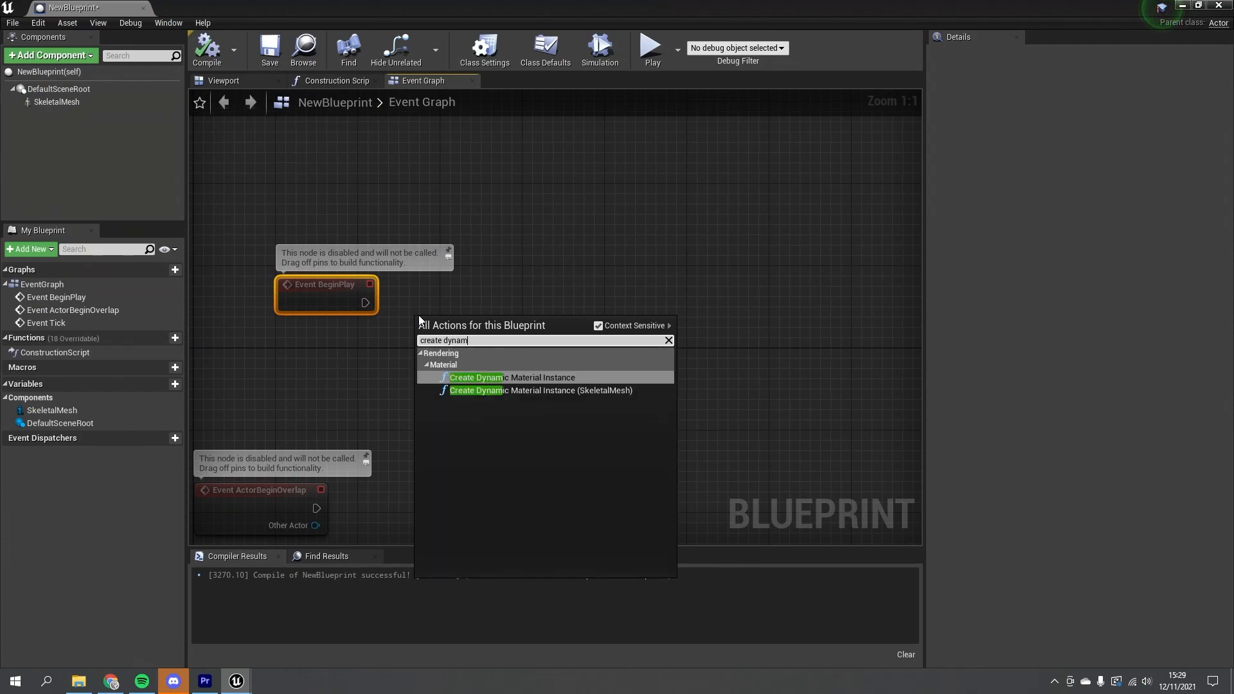
pyautogui.press('Return')
pyautogui.moveTo(421, 321); pyautogui.dragTo(364, 304)
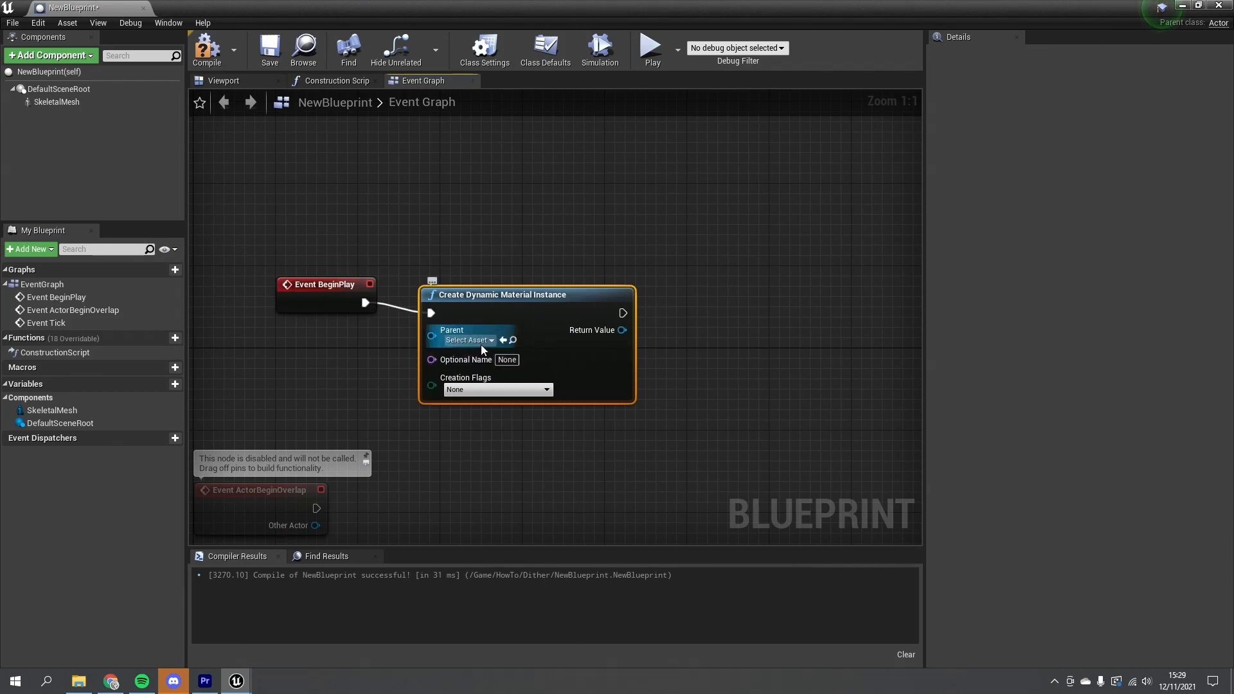
# Step: Set the Parent of the Create Dynamic Material Instance node to DitherMaterial
pyautogui.click(469, 340)
pyautogui.write('dither')
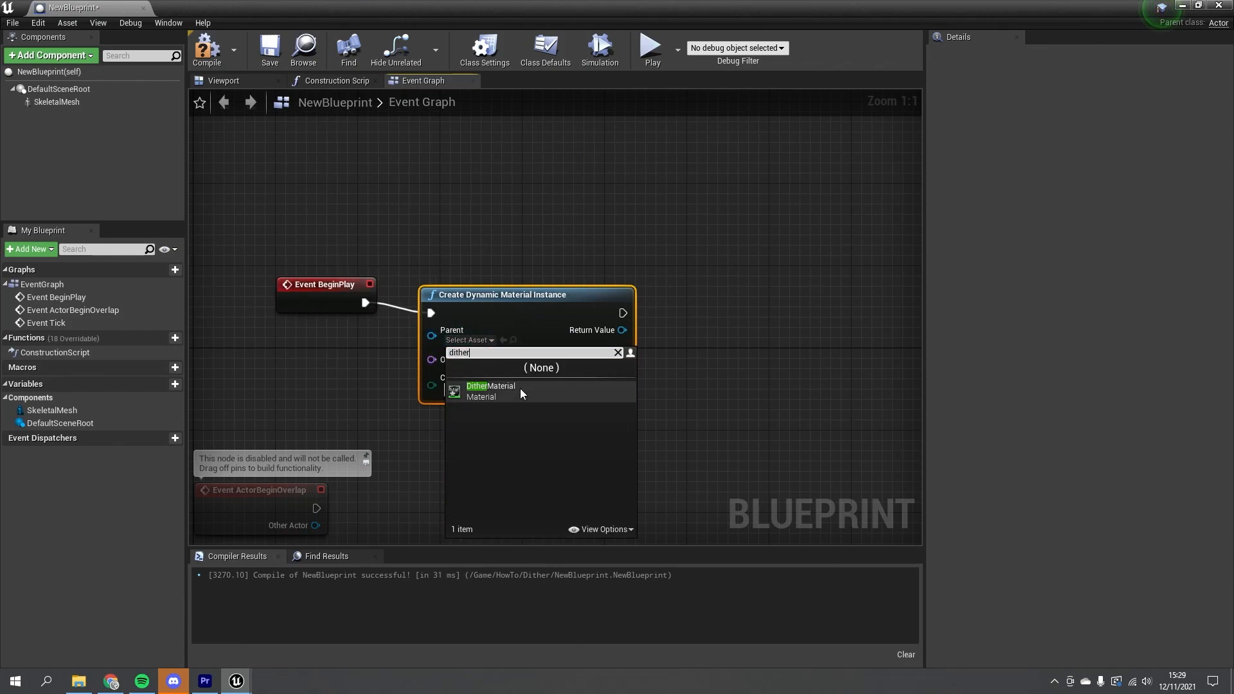
pyautogui.click(520, 388)
# Step: Promote the dynamic material instance's Return Value to a variable named Material and align its SET node with the creation node
pyautogui.moveTo(586, 349); pyautogui.dragTo(577, 337)
pyautogui.moveTo(577, 337); pyautogui.dragTo(430, 302, button='right')
pyautogui.moveTo(452, 288); pyautogui.dragTo(541, 291)
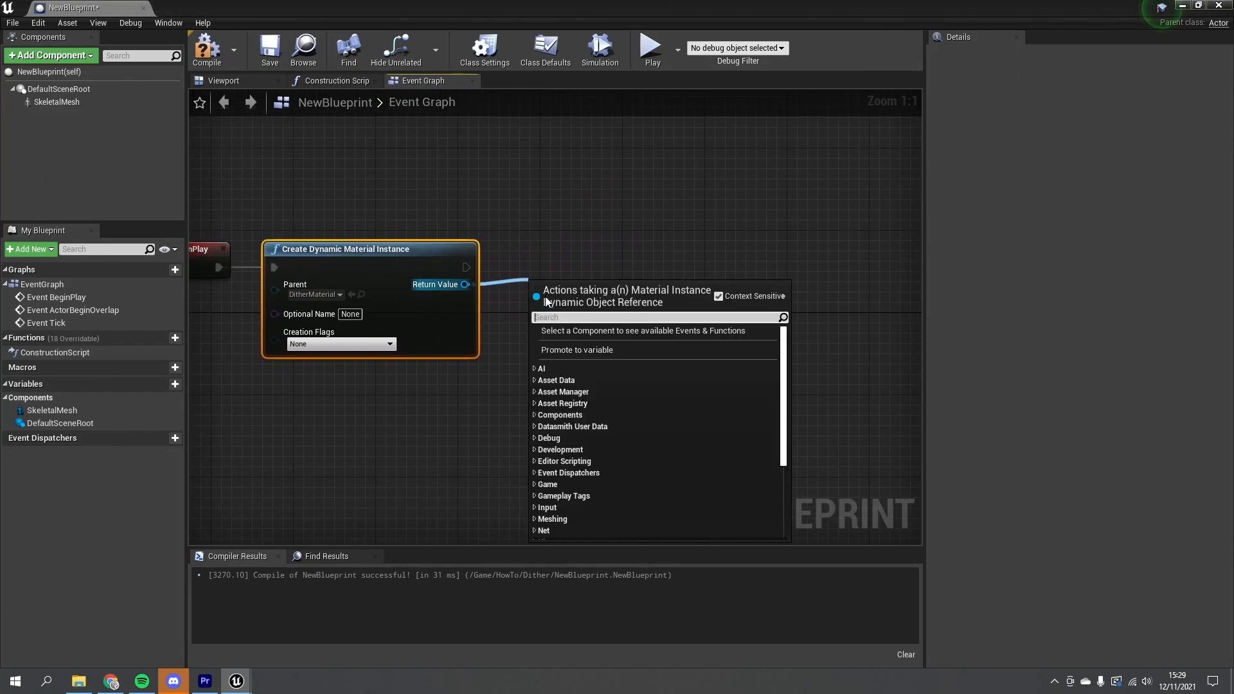
pyautogui.click(571, 350)
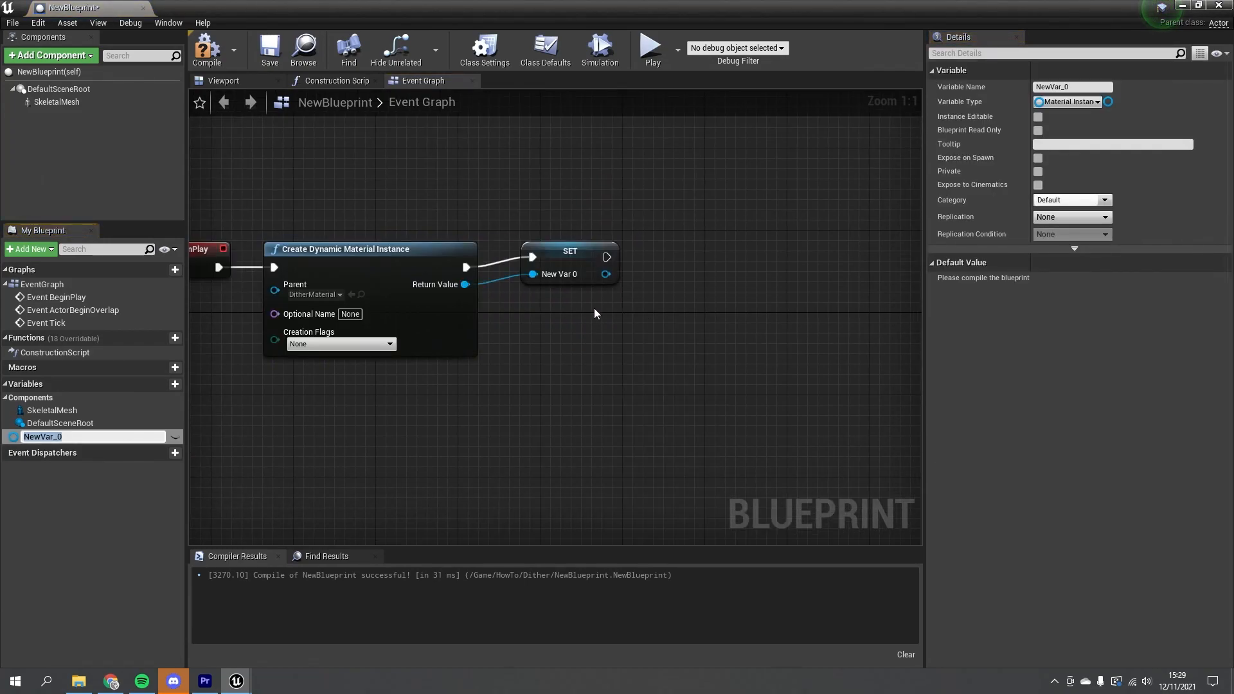
pyautogui.write('Material')
pyautogui.press('Return')
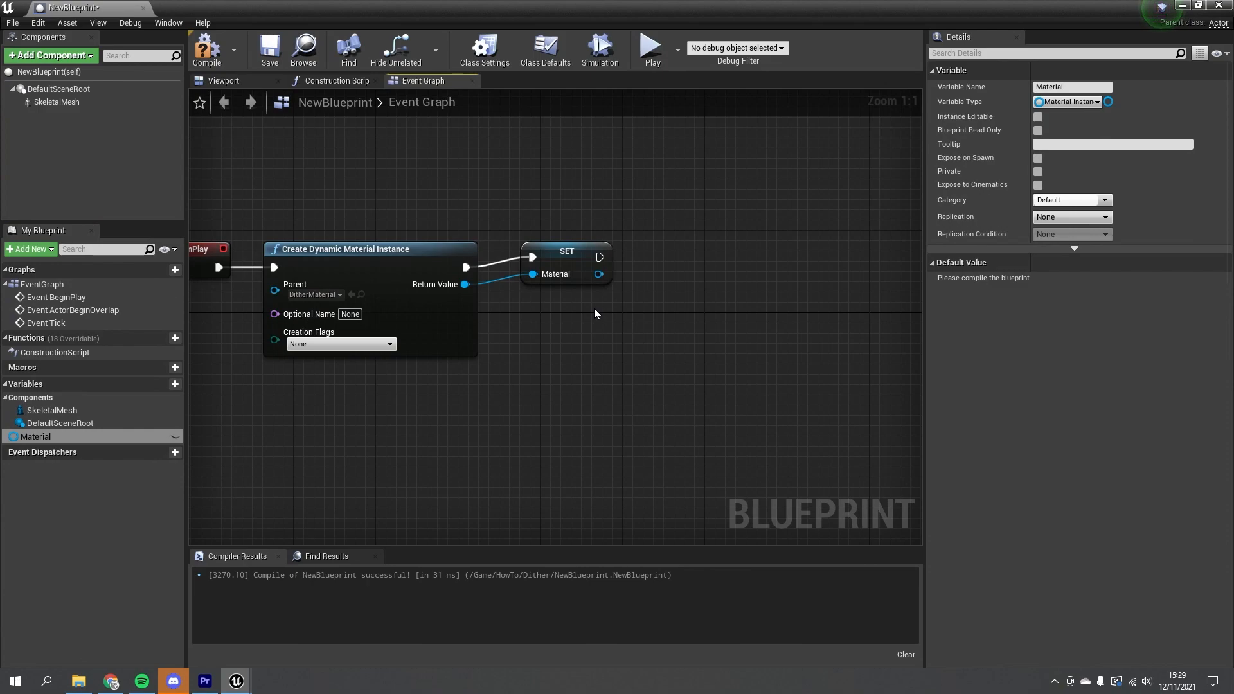
pyautogui.click(567, 269)
pyautogui.moveTo(566, 267); pyautogui.dragTo(557, 266)
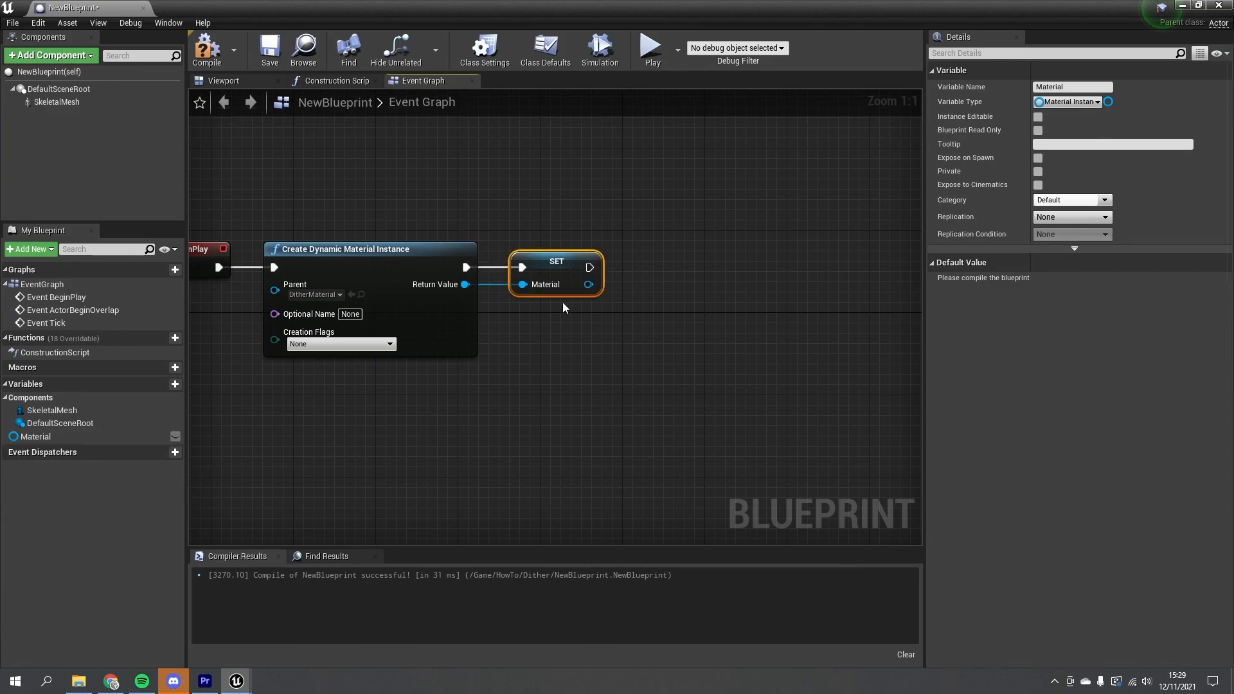
# Step: Add a Set Material node targeting the Skeletal Mesh, feed it the SET node's execution and Material outputs, and align it
pyautogui.moveTo(57, 101); pyautogui.dragTo(727, 269)
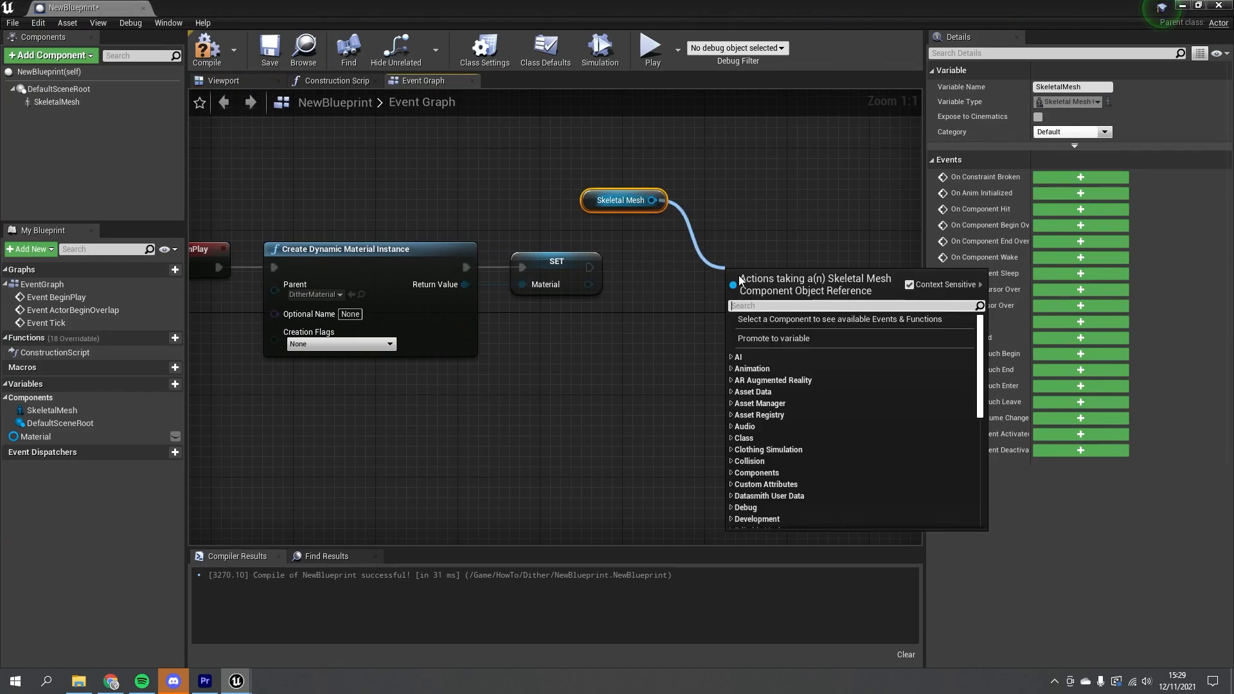
pyautogui.write('set mater')
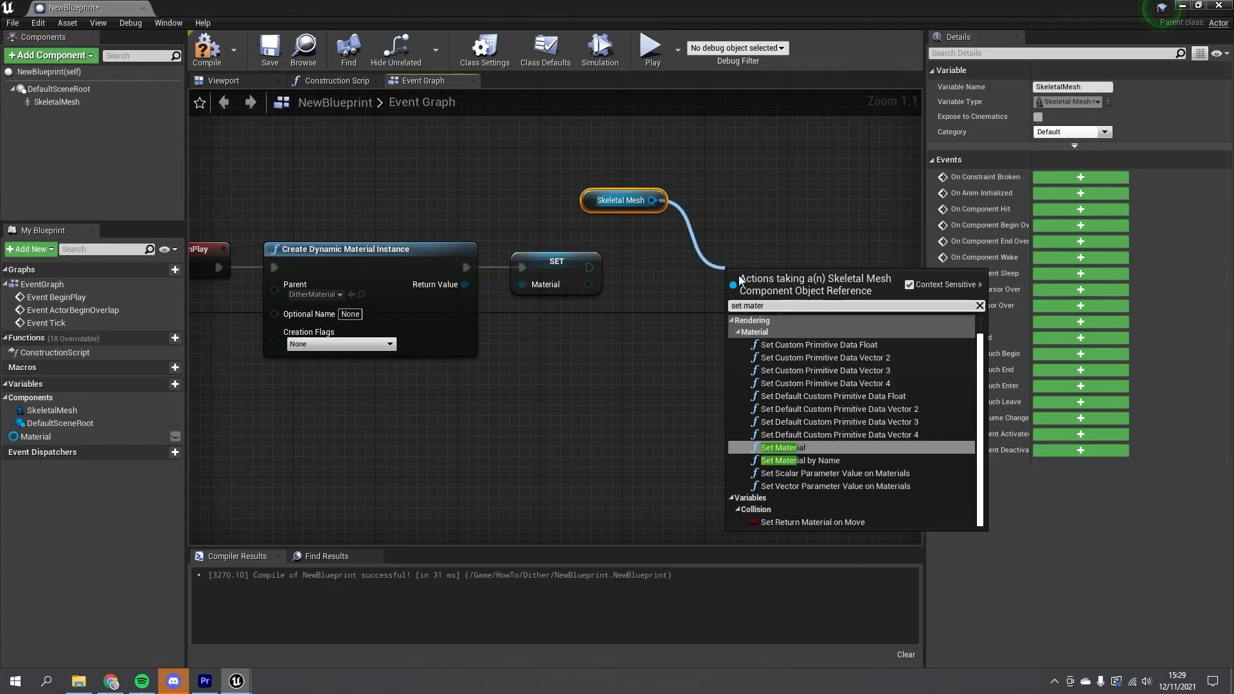
pyautogui.click(783, 448)
pyautogui.moveTo(738, 308); pyautogui.dragTo(737, 362)
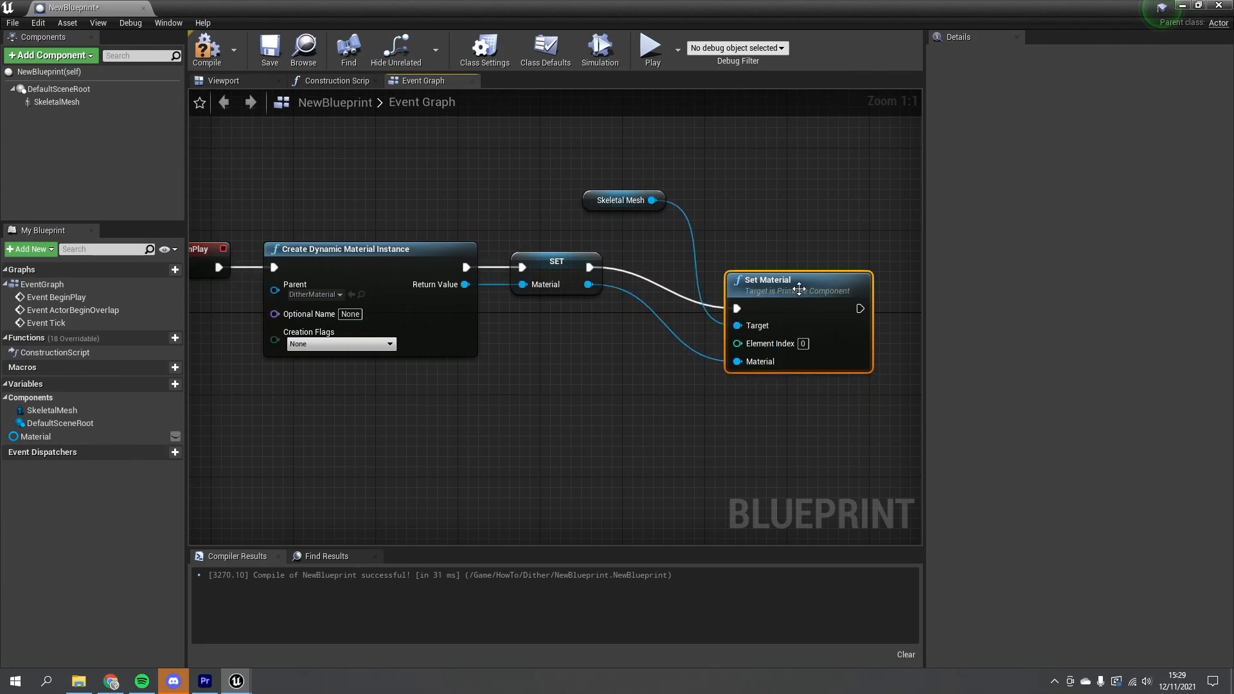
pyautogui.moveTo(799, 290); pyautogui.dragTo(798, 249)
# Step: Delete the unused Event ActorBeginOverlap and Event Tick nodes from the event graph
pyautogui.moveTo(544, 432); pyautogui.dragTo(677, 349, button='right')
pyautogui.moveTo(512, 365); pyautogui.dragTo(663, 258, button='right')
pyautogui.moveTo(501, 462); pyautogui.dragTo(330, 283)
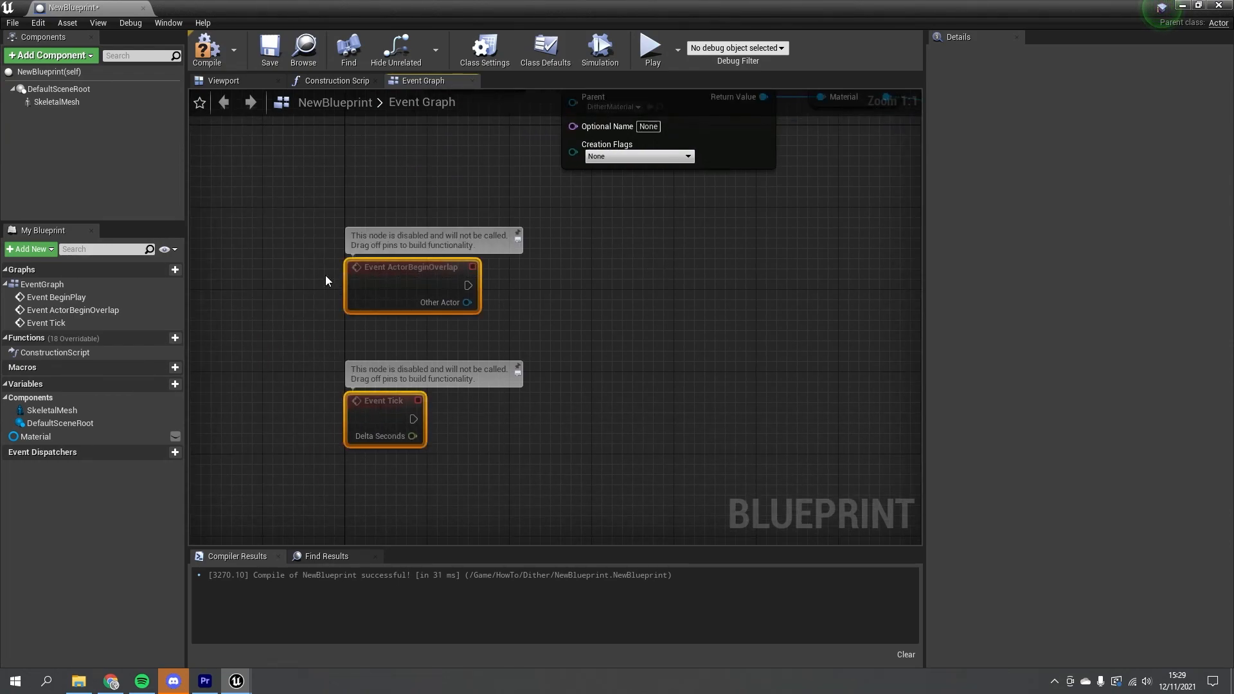
pyautogui.press('Delete')
# Step: Add an Event Hit node in the empty area below the BeginPlay chain
pyautogui.moveTo(724, 282); pyautogui.dragTo(450, 390, button='right')
pyautogui.moveTo(363, 367); pyautogui.dragTo(557, 347, button='right')
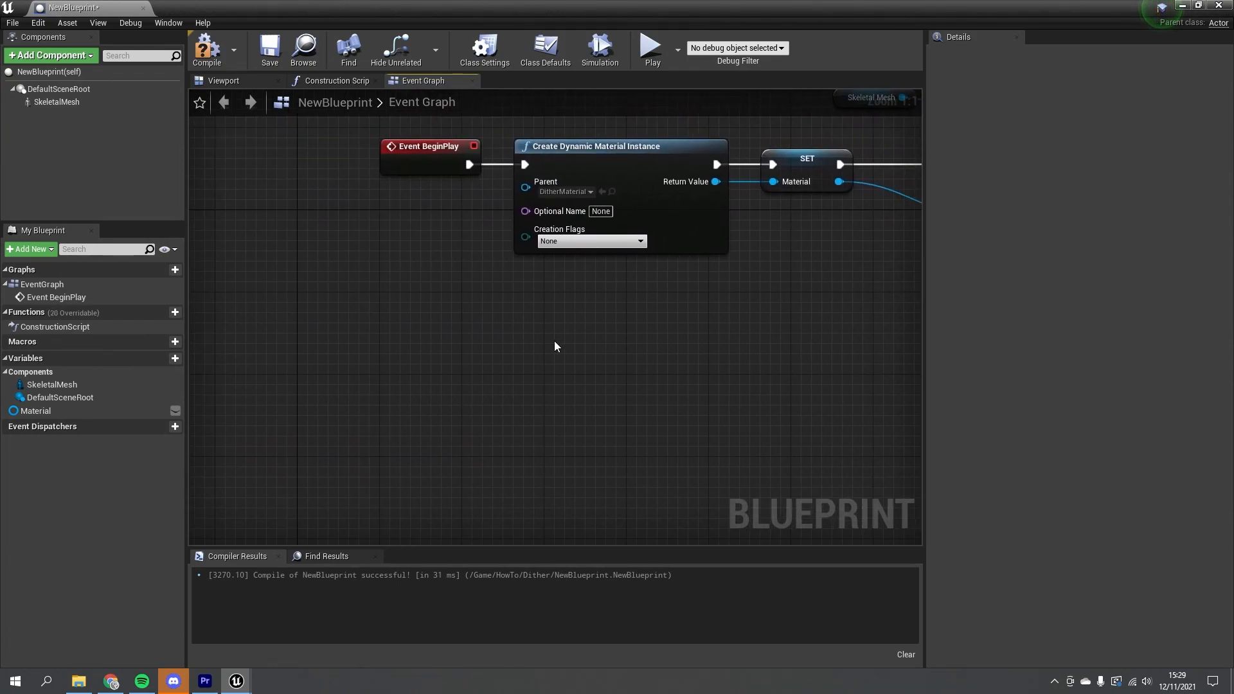
pyautogui.moveTo(665, 256); pyautogui.dragTo(729, 213, button='right')
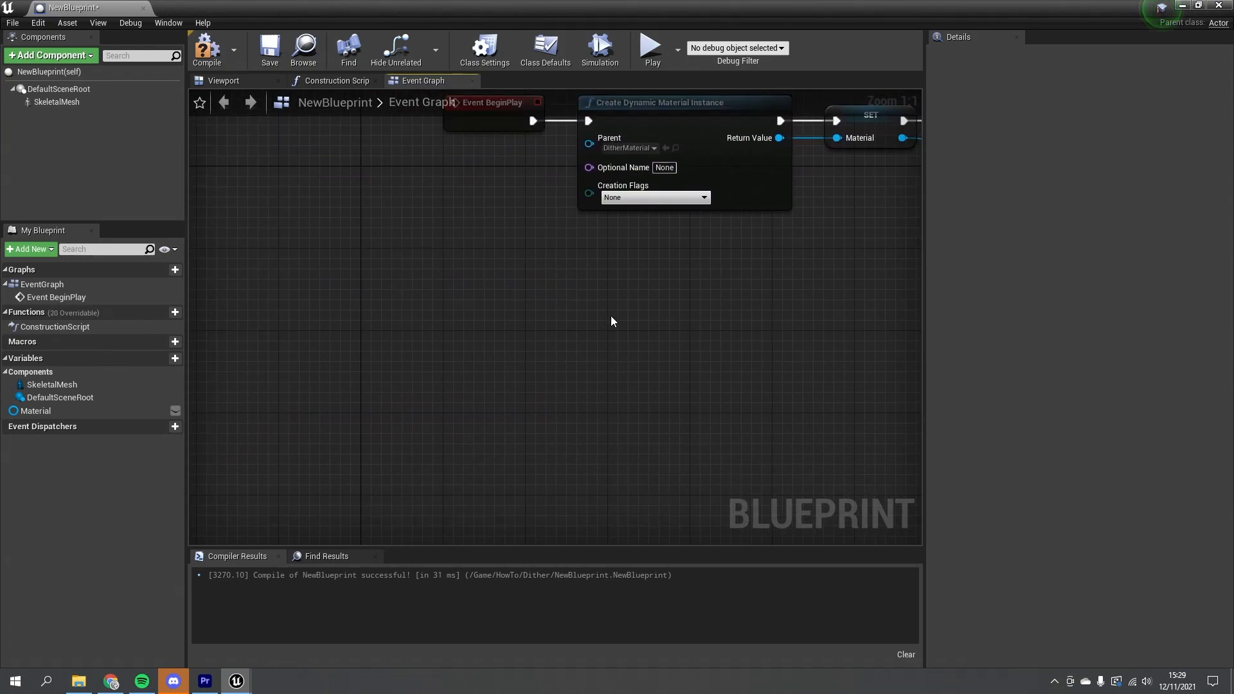
pyautogui.rightClick(504, 338)
pyautogui.write('hit')
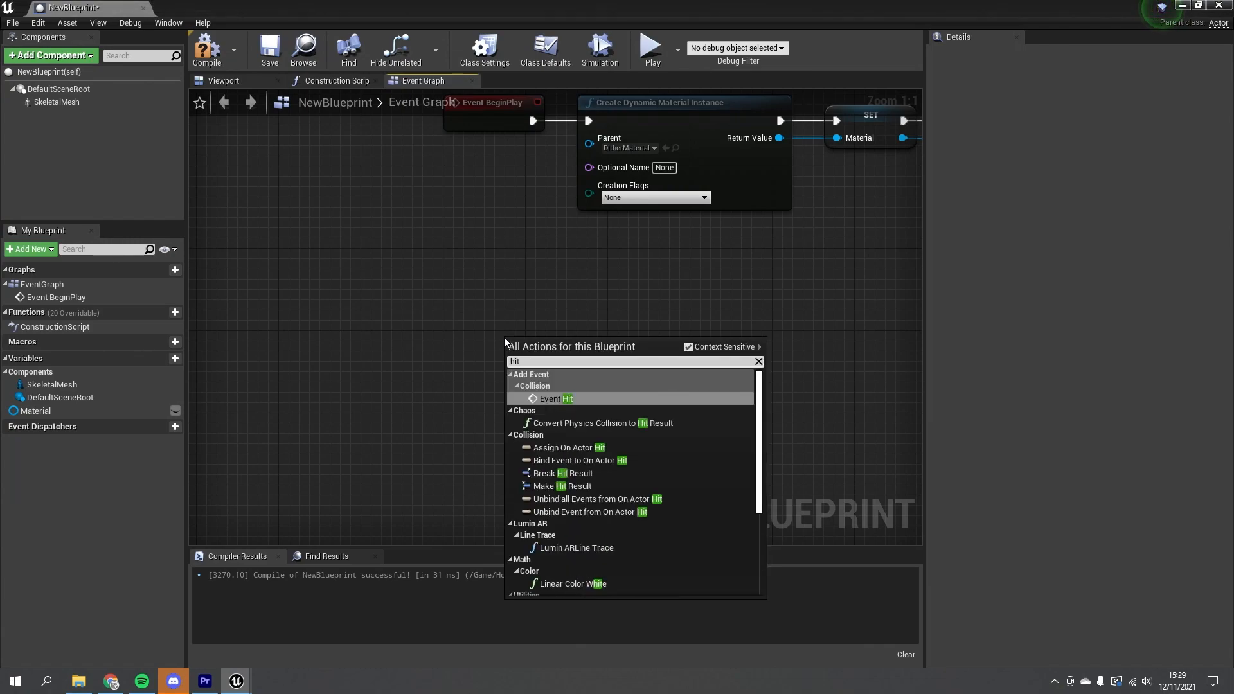
pyautogui.click(554, 399)
pyautogui.moveTo(599, 416); pyautogui.dragTo(412, 306, button='right')
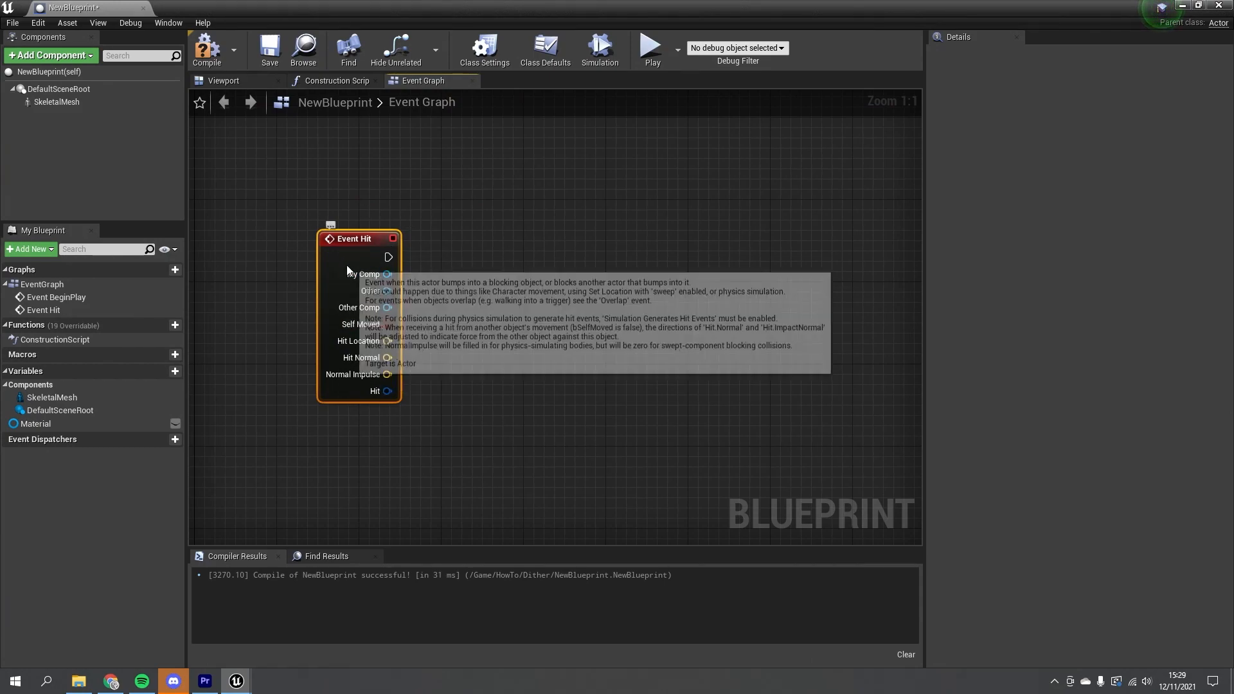
# Step: Add a timeline named DitherOut whose Play input is driven by Event Hit's execution output
pyautogui.moveTo(445, 316); pyautogui.dragTo(487, 320, button='right')
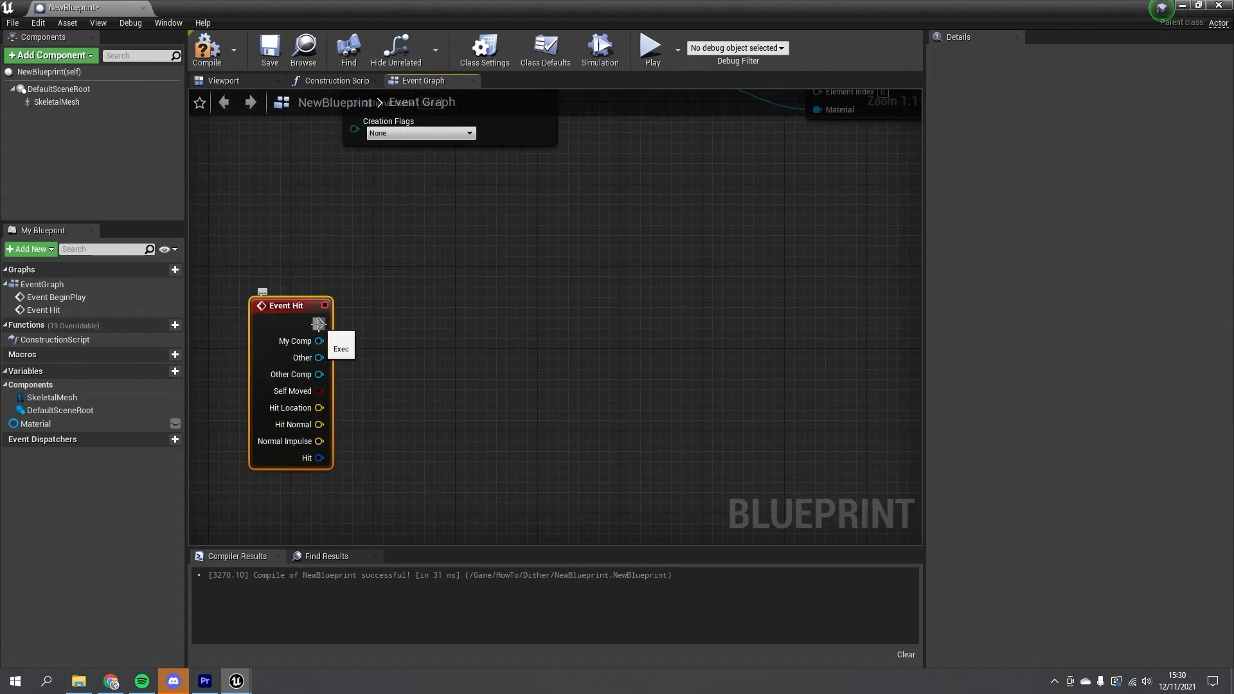
pyautogui.moveTo(319, 324); pyautogui.dragTo(485, 334)
pyautogui.write('timelin')
pyautogui.press('Return')
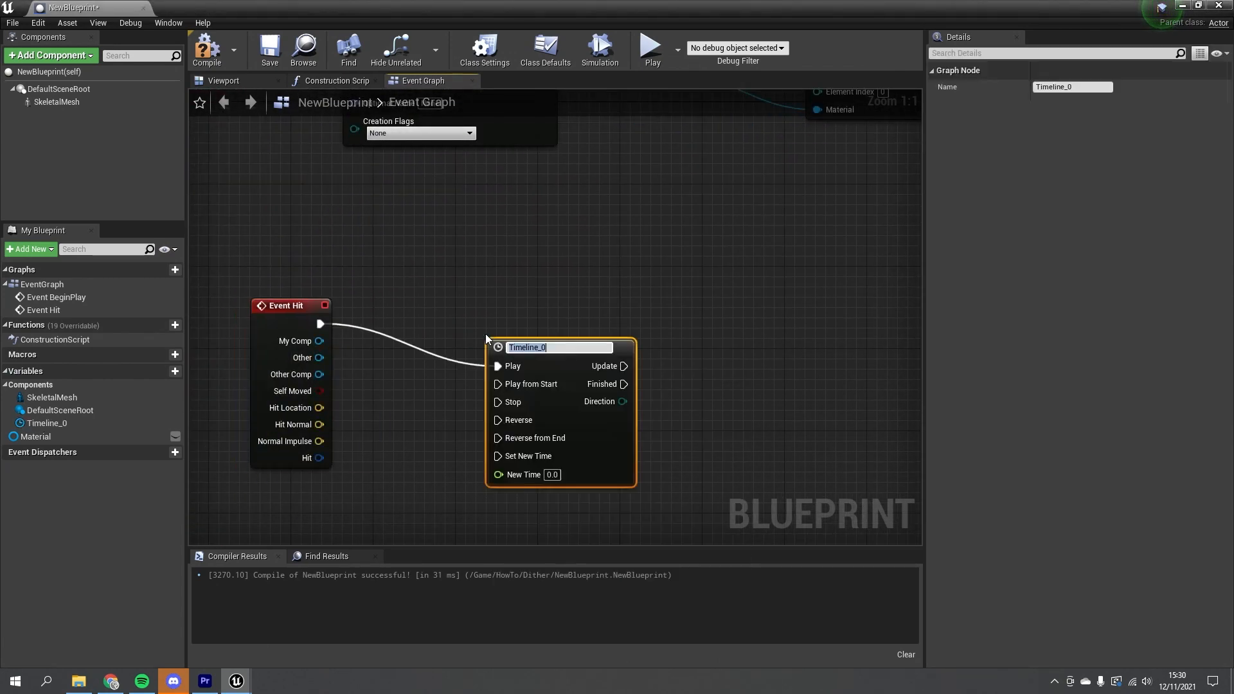
pyautogui.write('DitherOut')
pyautogui.press('Return')
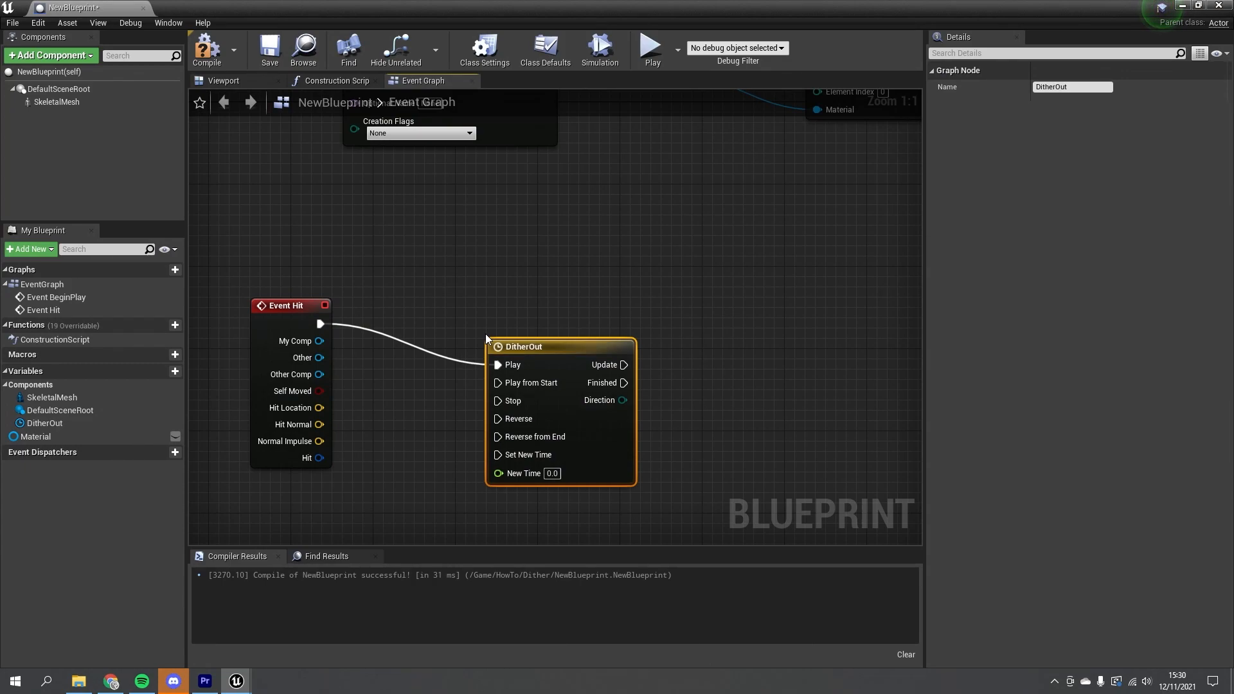
# Step: Open the DitherOut timeline and add a float track named Value
pyautogui.doubleClick(536, 361)
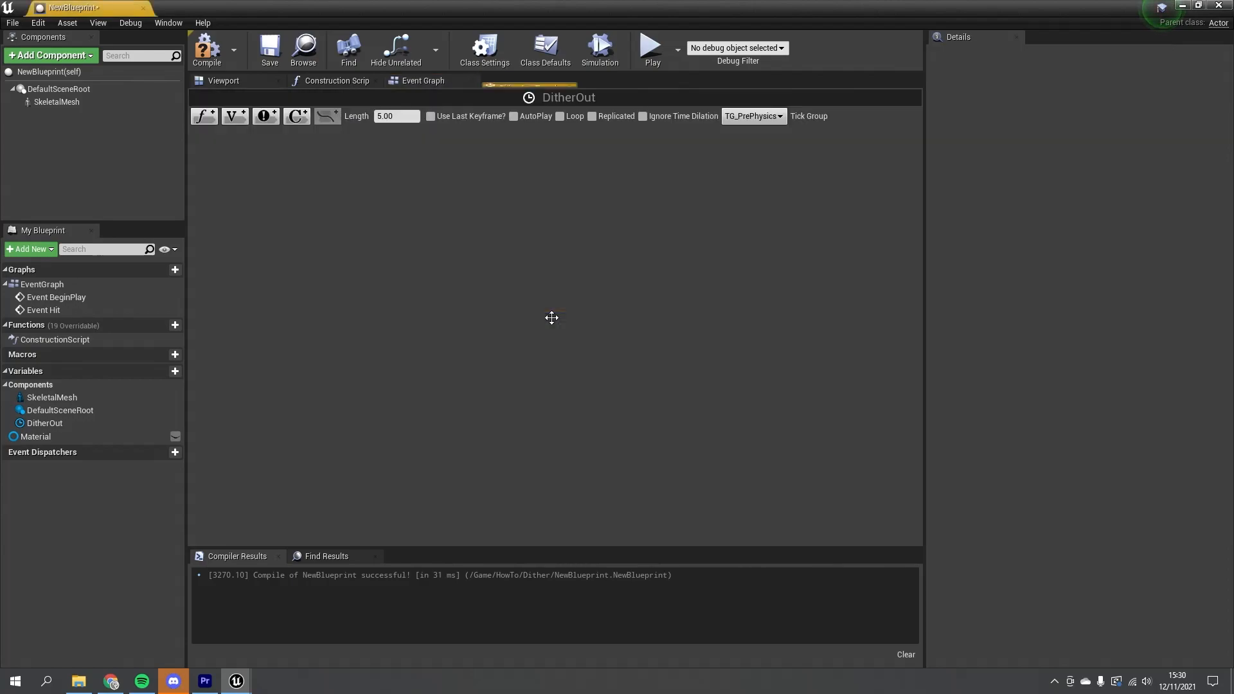
pyautogui.click(204, 116)
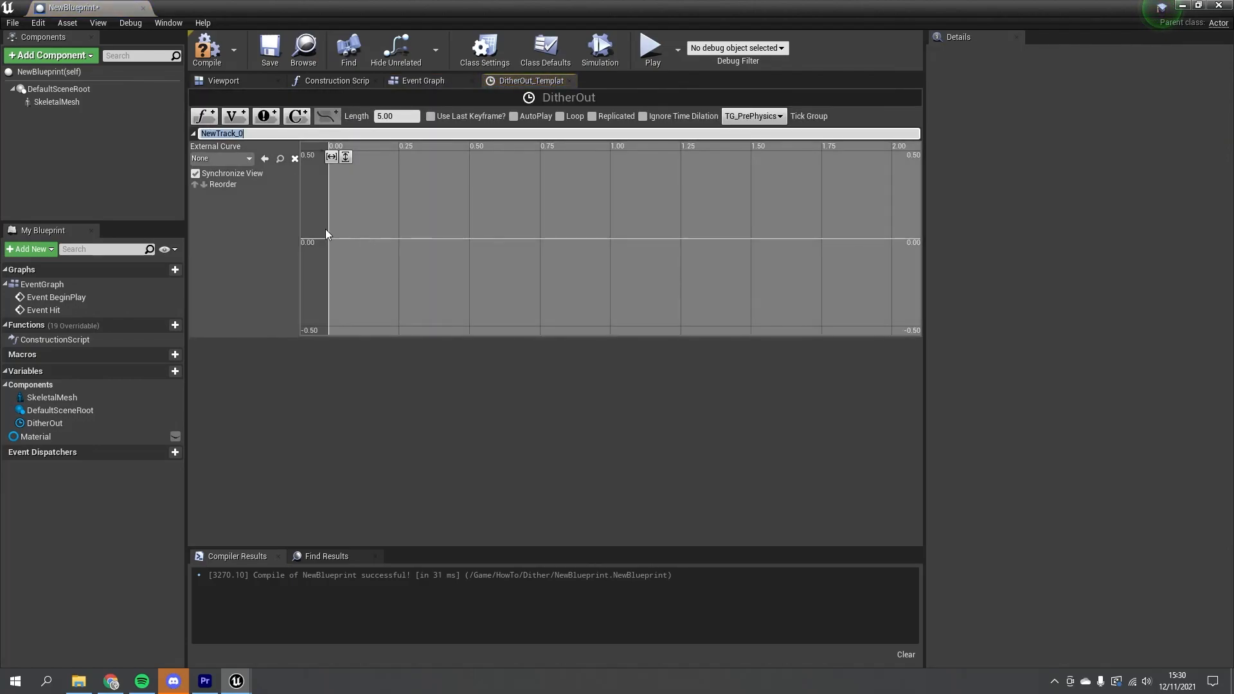
pyautogui.write('Value')
pyautogui.press('Return')
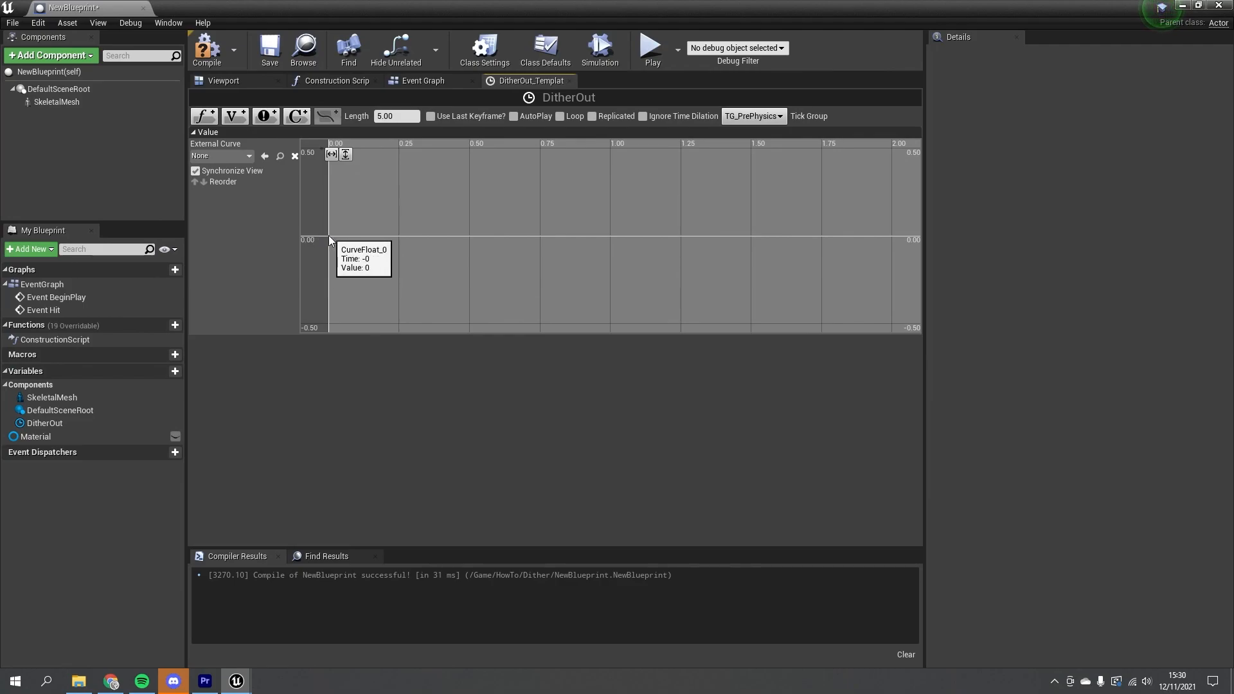
# Step: Add a keyframe to the Value track at time 0 with value 1
pyautogui.keyDown('shift'); pyautogui.click(328, 236); pyautogui.keyUp('shift')
pyautogui.write('0')
pyautogui.press('Tab')
pyautogui.write('1')
pyautogui.press('Return')
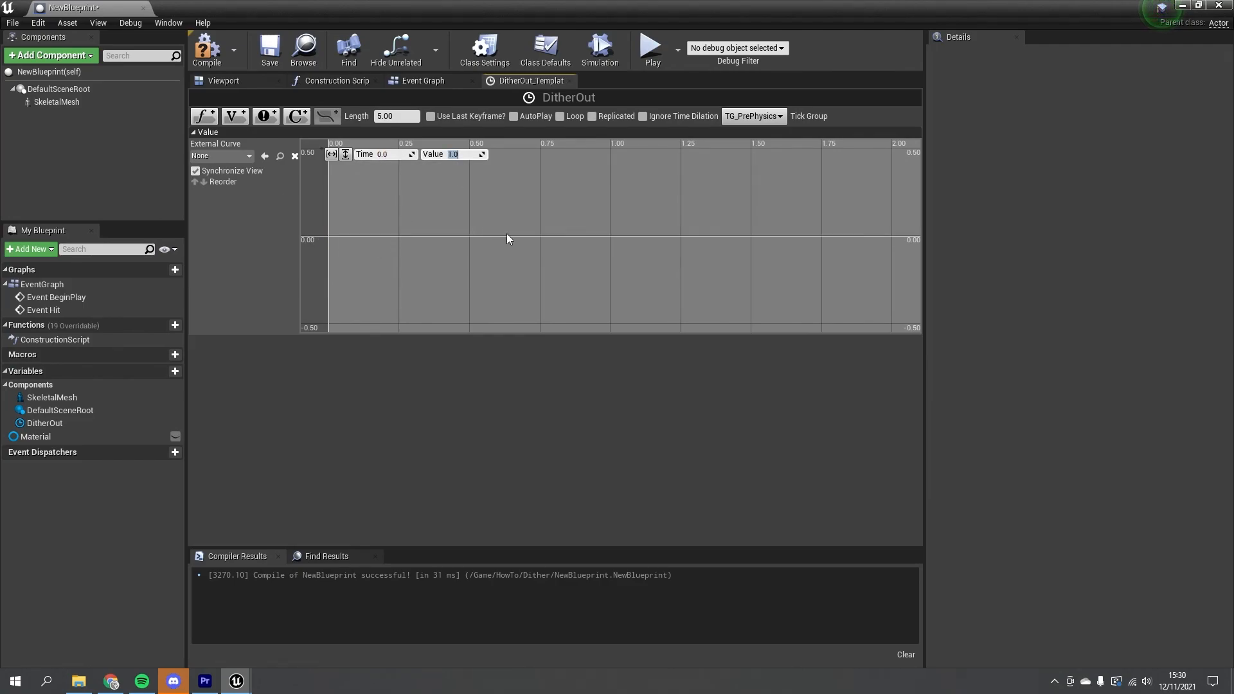
# Step: Add a second keyframe to the Value track at time 5 with value 0
pyautogui.keyDown('shift'); pyautogui.click(542, 233); pyautogui.keyUp('shift')
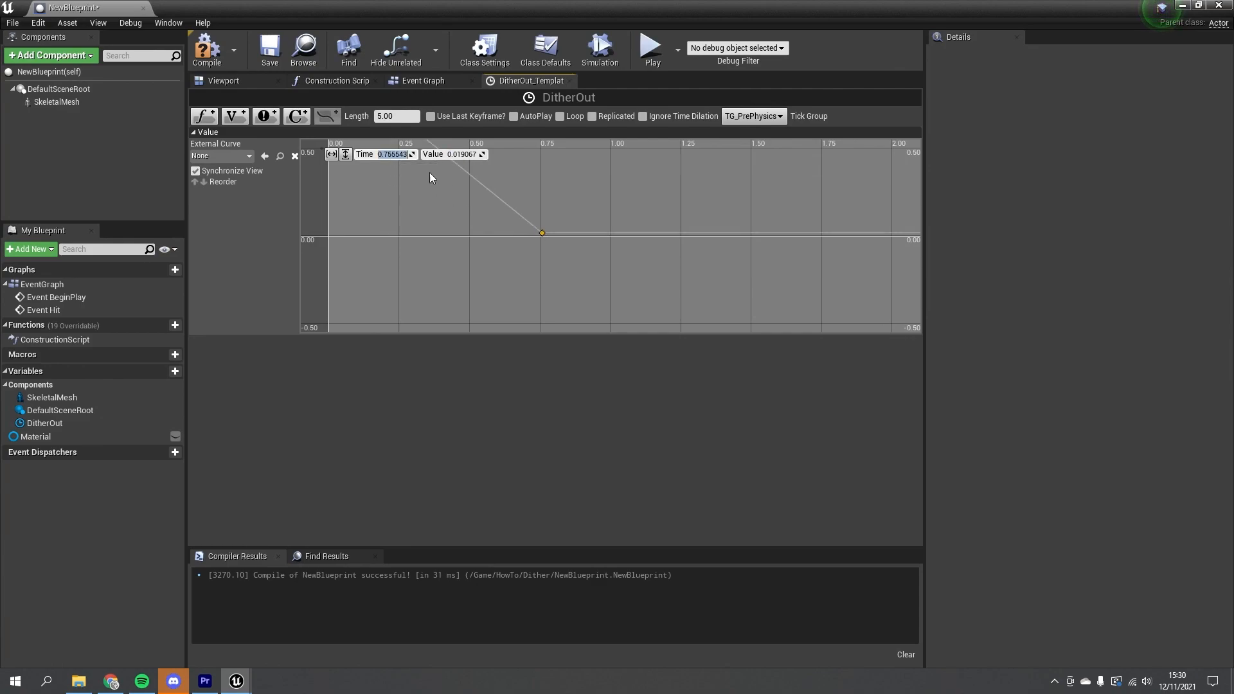
pyautogui.write('1')
pyautogui.press('Tab')
pyautogui.write('0')
pyautogui.press('Return')
pyautogui.click(395, 154)
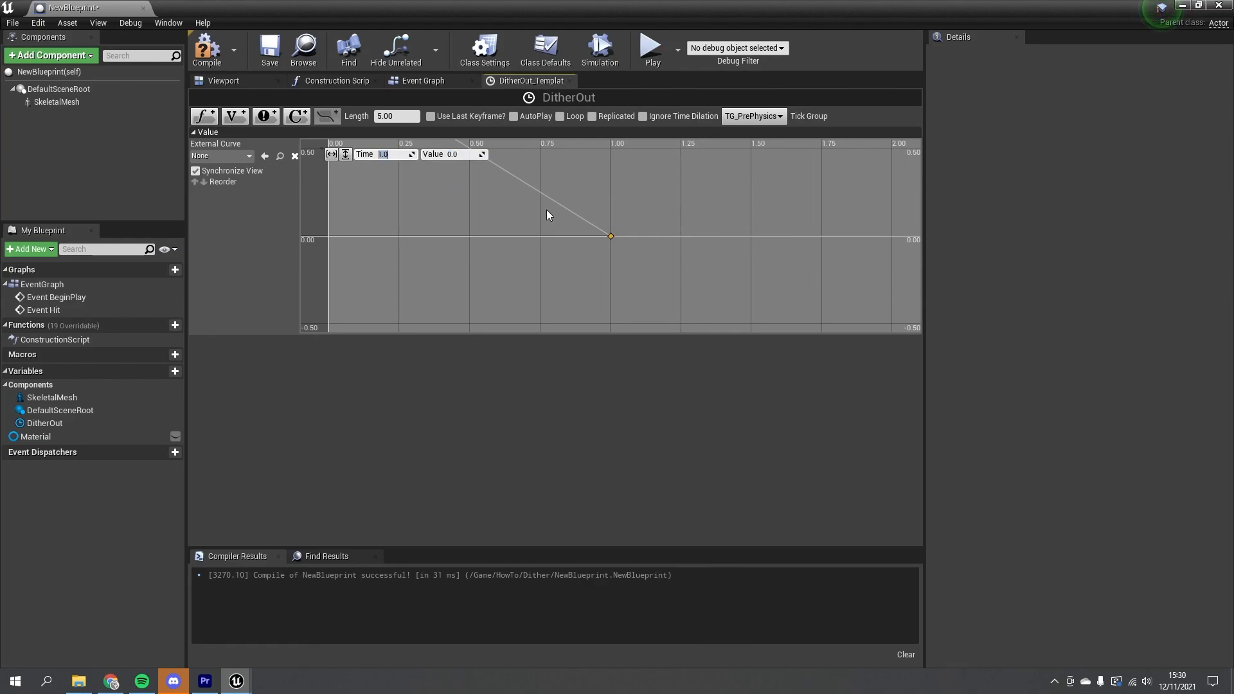
pyautogui.write('5')
pyautogui.press('Return')
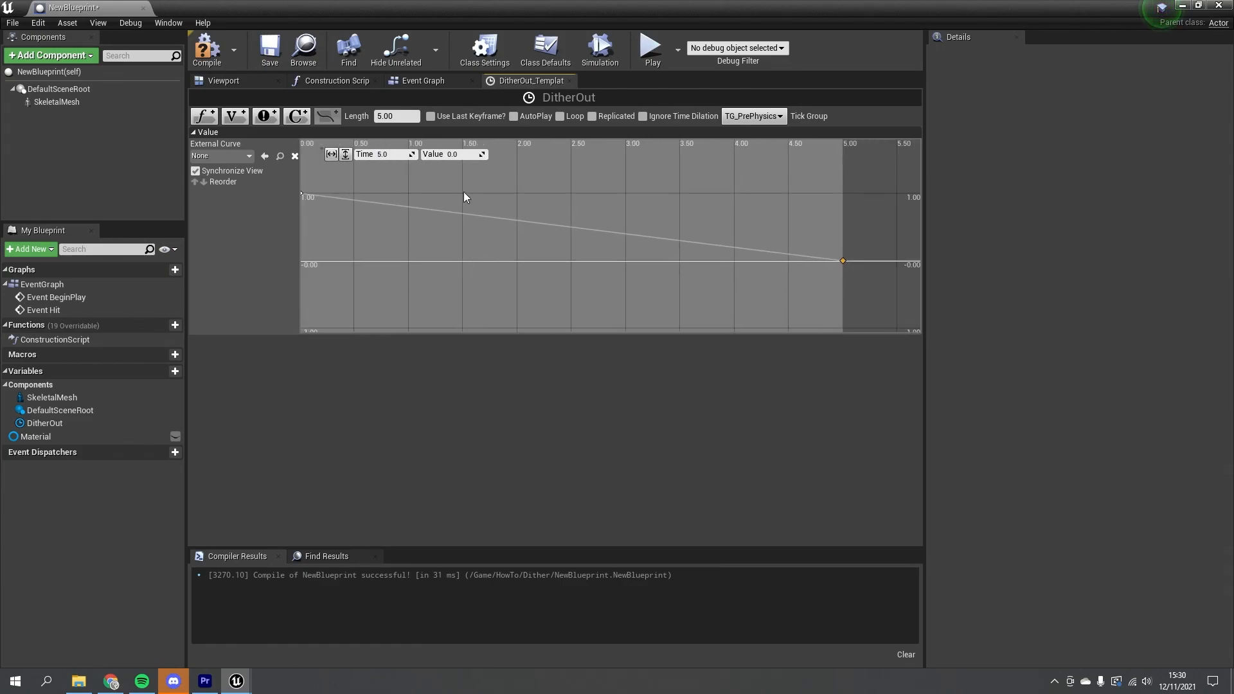
# Step: Back in the event graph, get the Material variable beside the DitherOut timeline and add a Set Scalar Parameter Value node targeting it
pyautogui.click(424, 81)
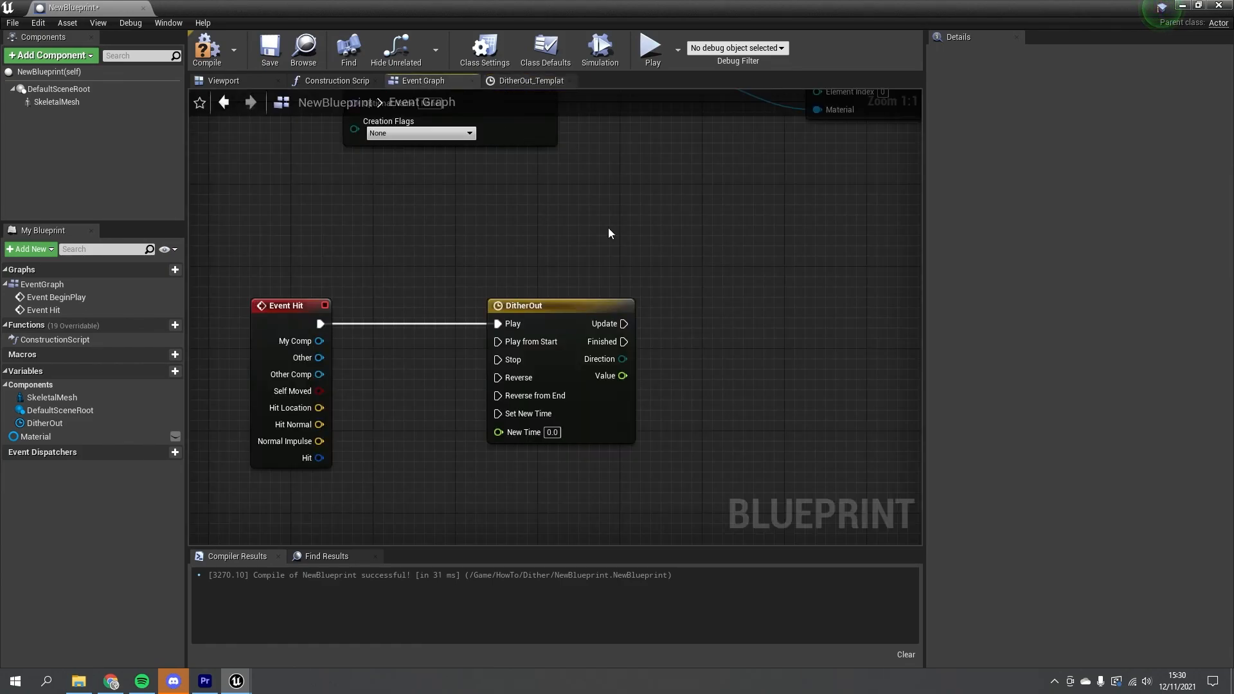
pyautogui.moveTo(35, 436); pyautogui.dragTo(615, 319)
pyautogui.click(511, 347)
pyautogui.write('set scalra')
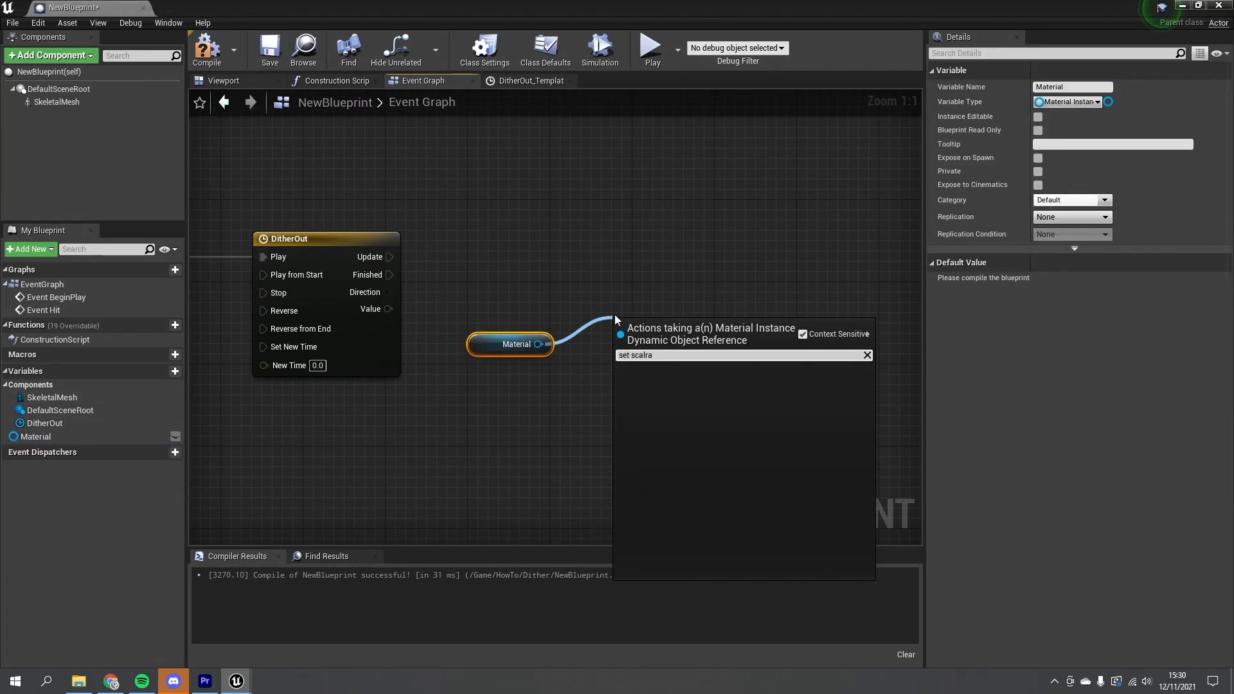
pyautogui.press('BackSpace')
pyautogui.press('BackSpace')
pyautogui.press('Return')
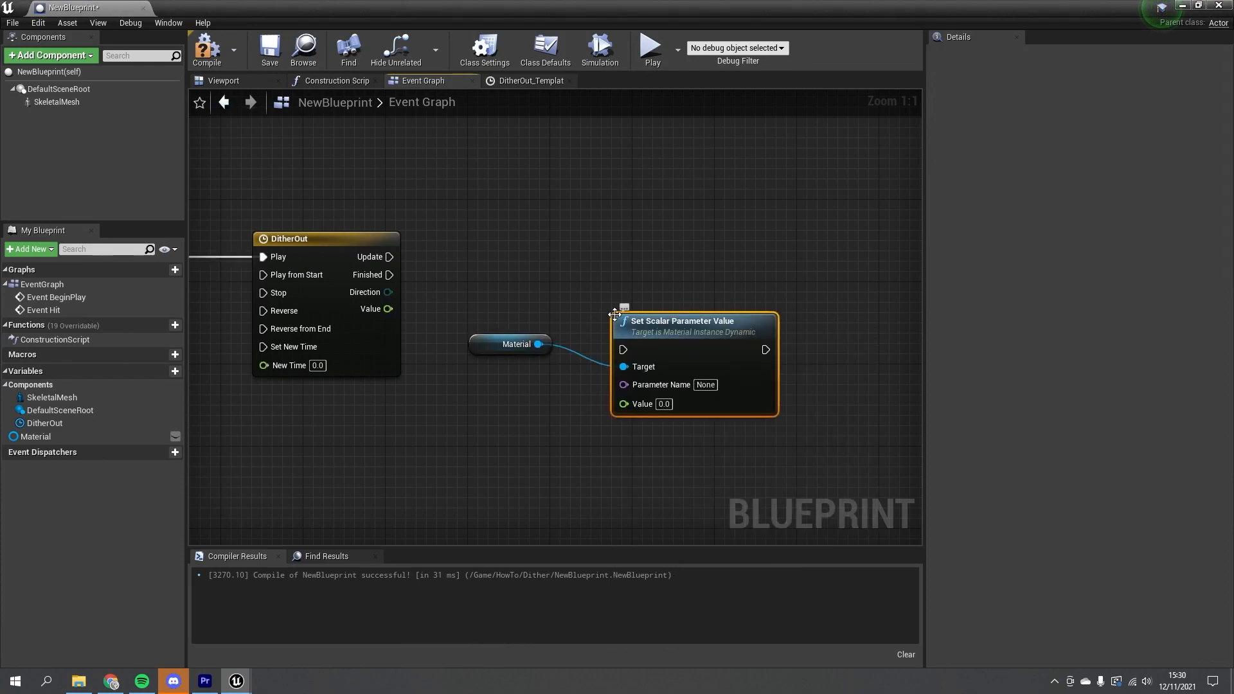
# Step: Set the scalar node's parameter name to Percent, drive it from DitherOut's Update and Value outputs, and compile the blueprint
pyautogui.moveTo(624, 350); pyautogui.dragTo(630, 247)
pyautogui.click(695, 293)
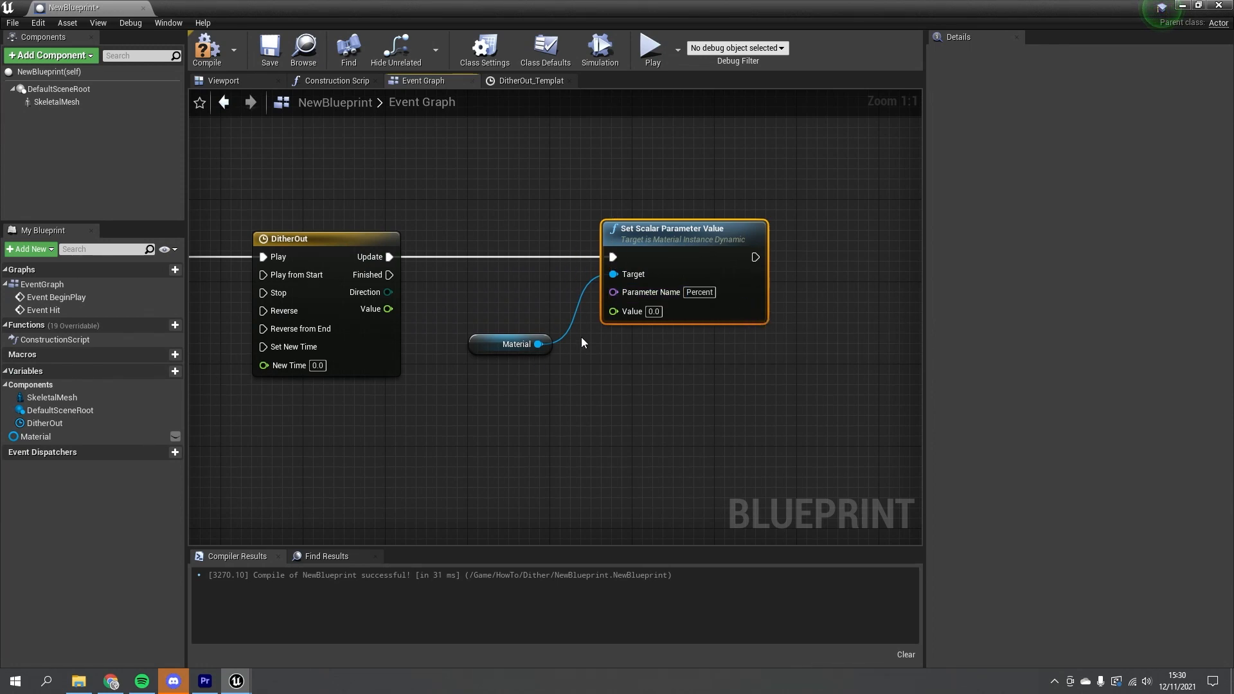
pyautogui.moveTo(389, 310); pyautogui.dragTo(616, 312)
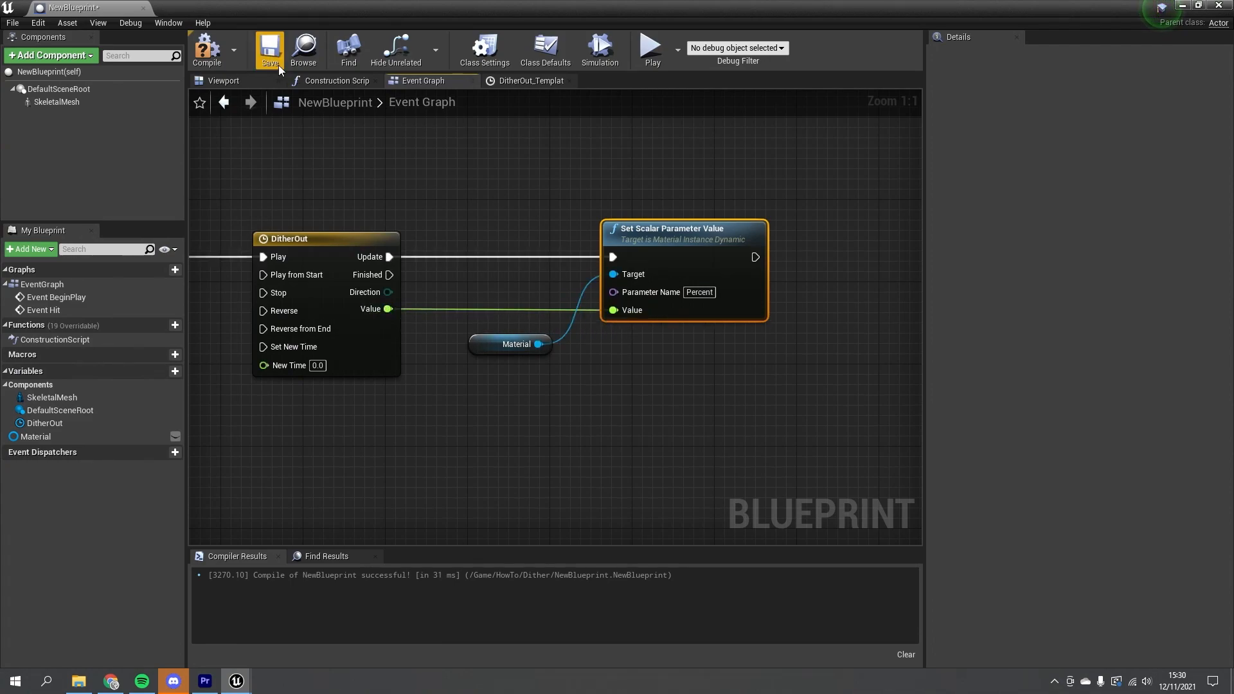
pyautogui.click(209, 51)
# Step: Set the SkeletalMesh component's collision preset to BlockAll and compile the blueprint
pyautogui.click(57, 101)
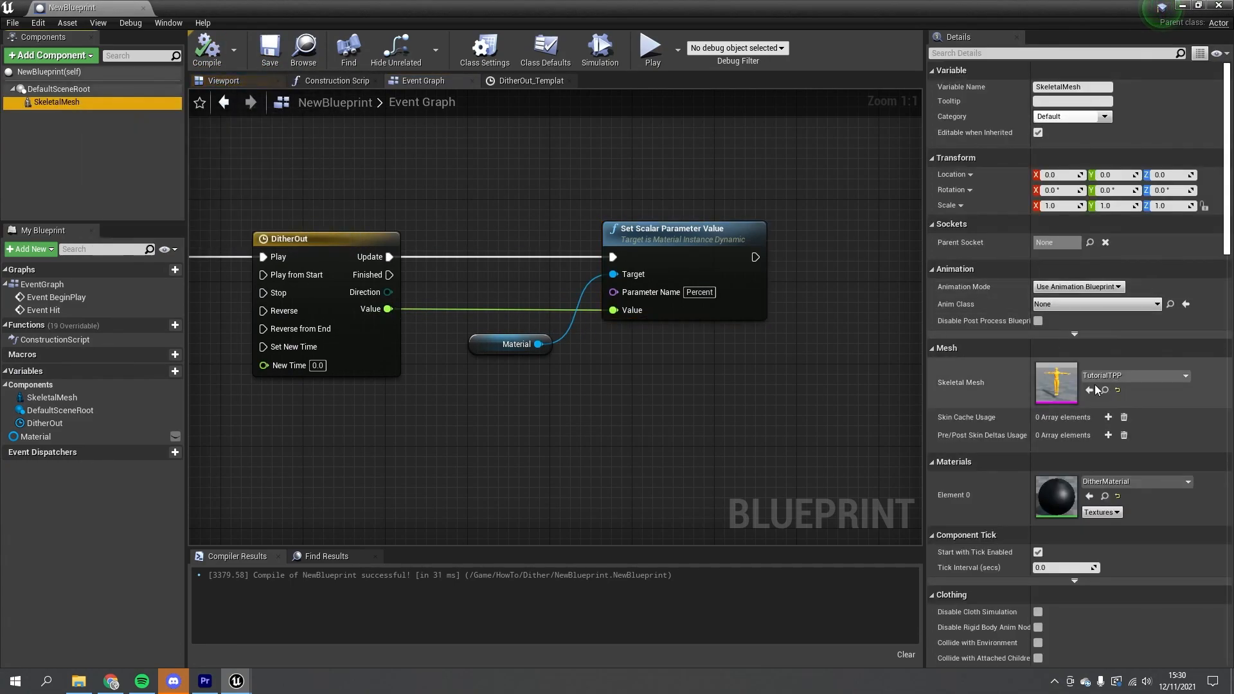
pyautogui.scroll(-8, 1049, 514)
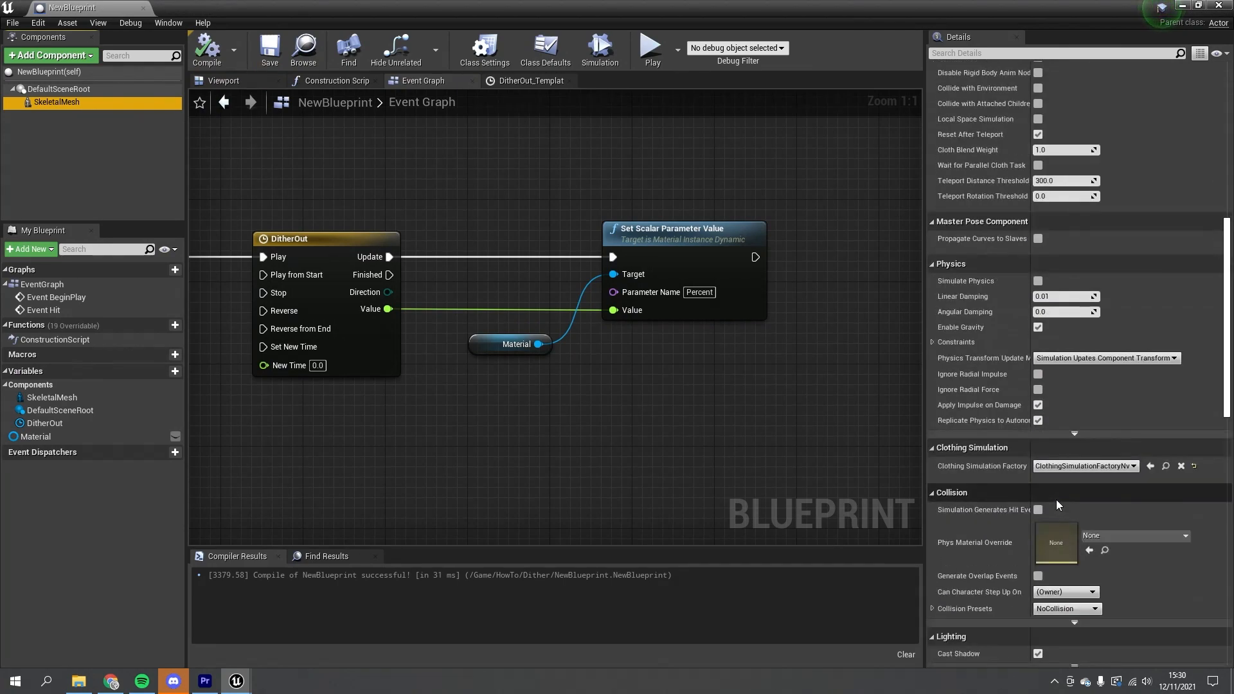
pyautogui.scroll(-2, 1057, 501)
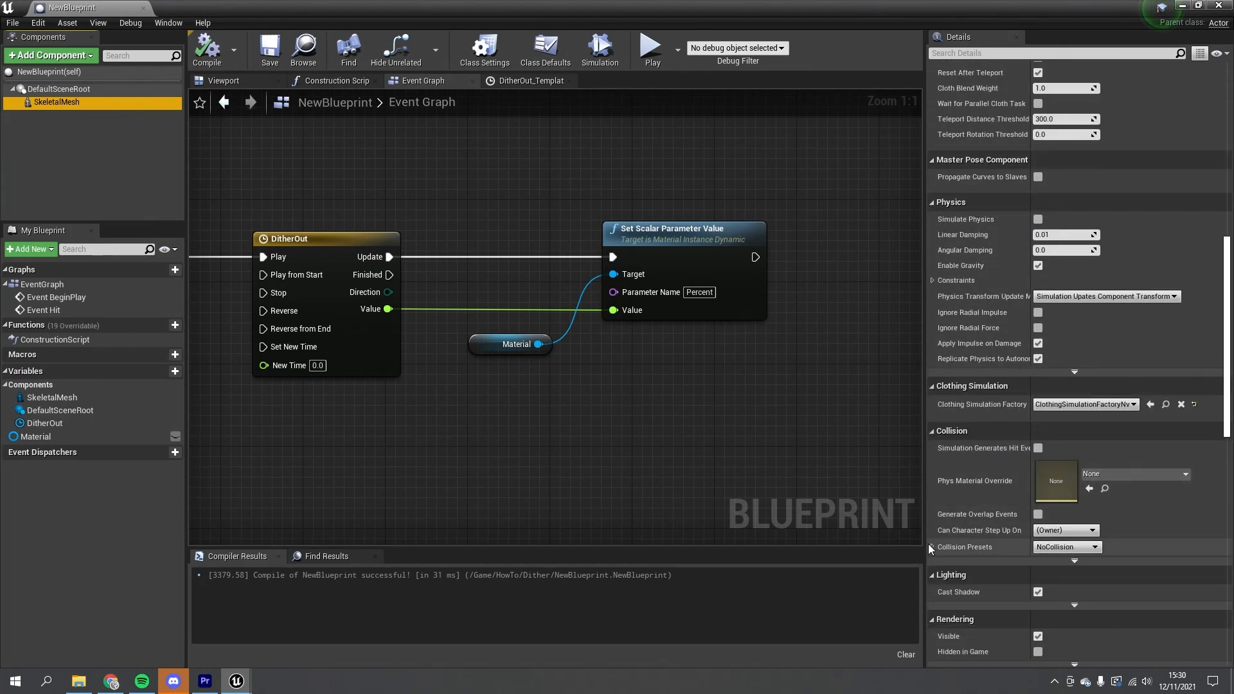
pyautogui.click(932, 547)
pyautogui.click(1080, 547)
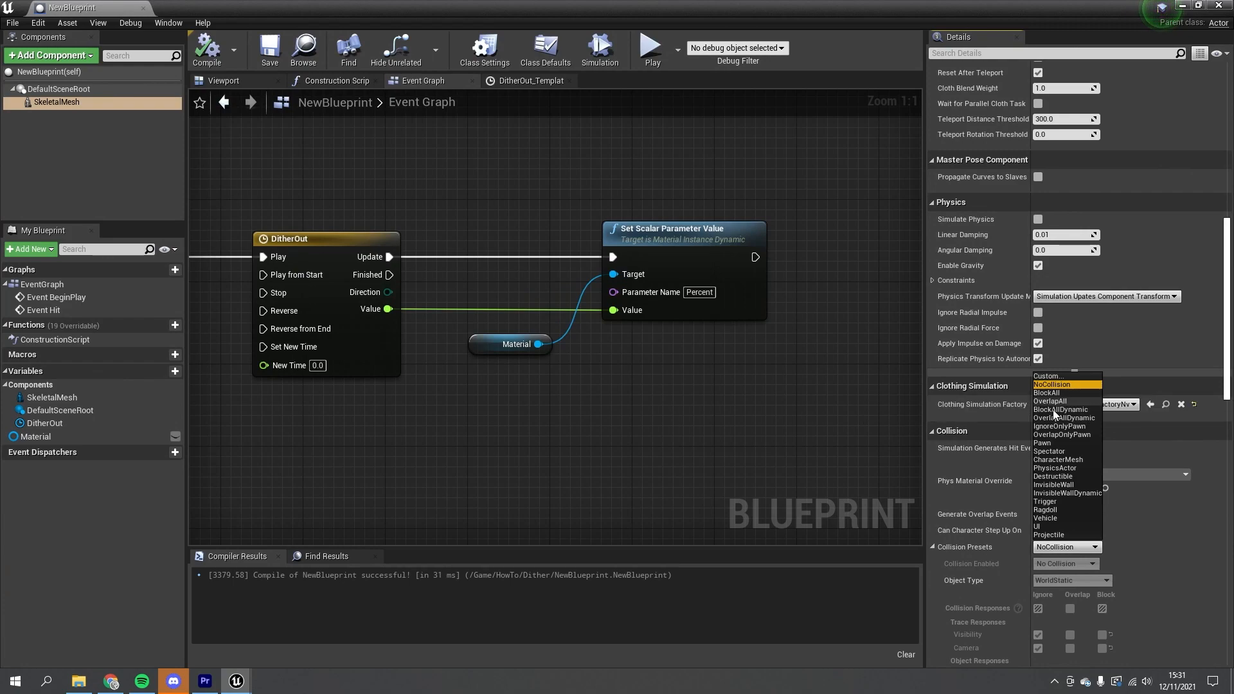
pyautogui.click(1048, 393)
pyautogui.scroll(-3, 977, 551)
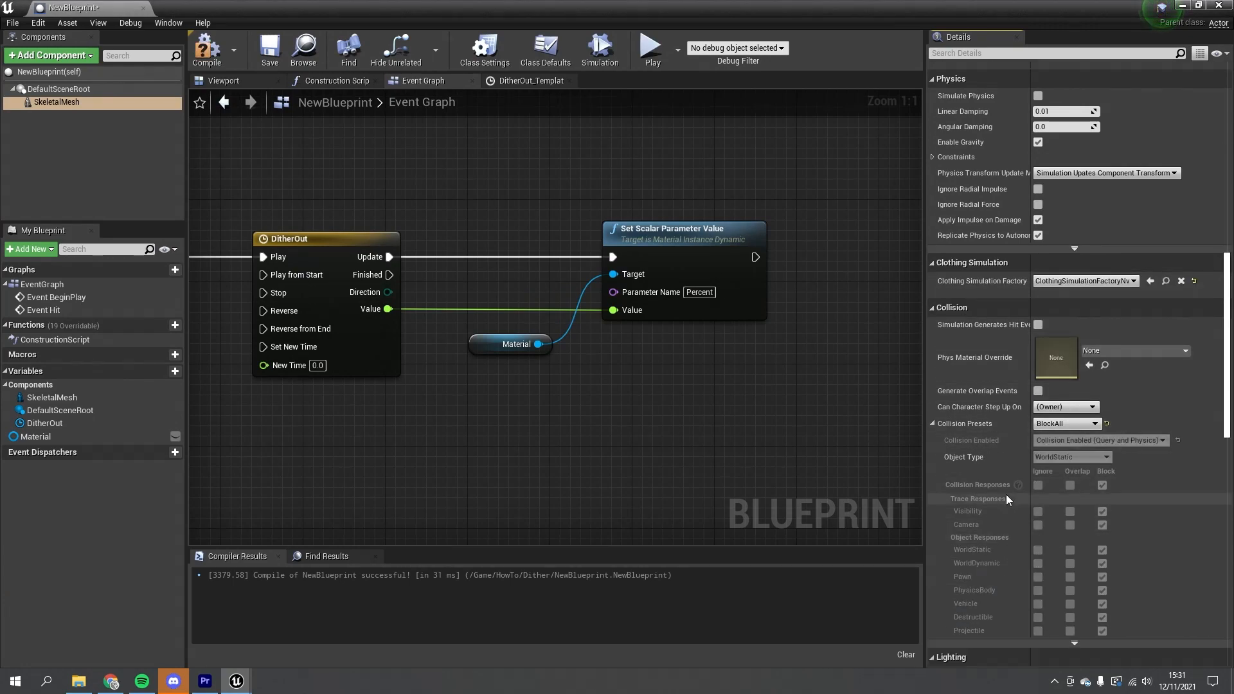
pyautogui.click(208, 51)
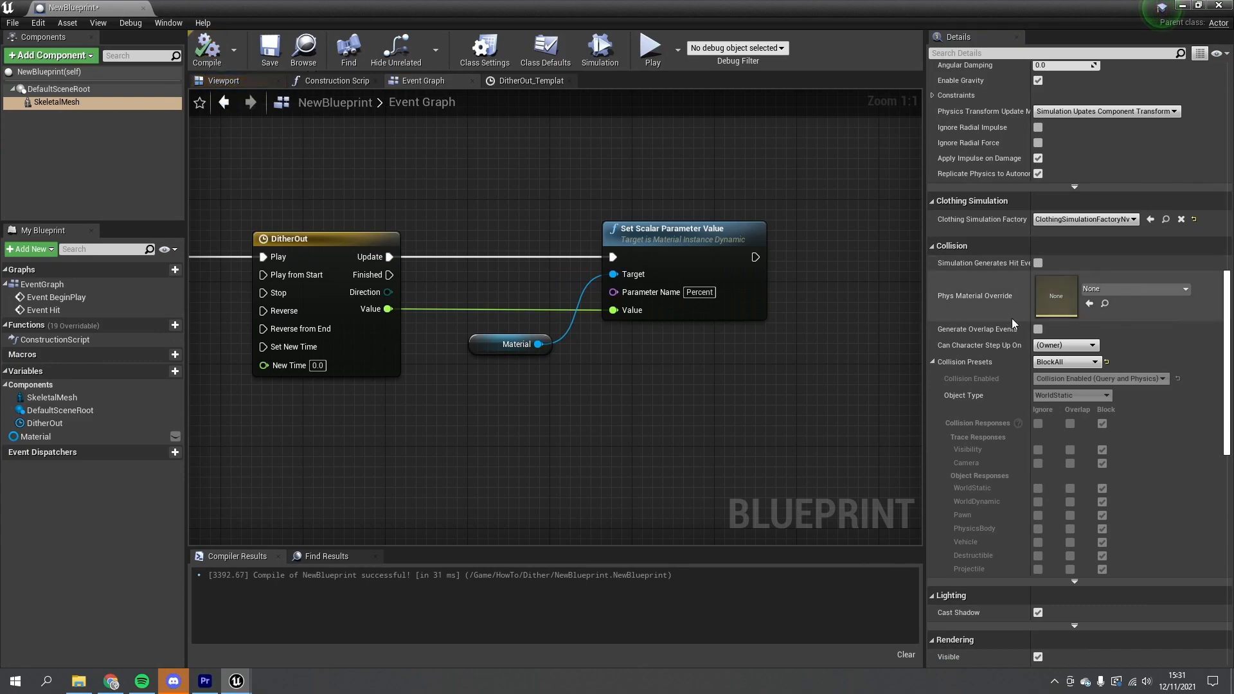
# Step: Return to the level editor and place a NewBlueprint actor on the open floor of the map
pyautogui.click(1183, 5)
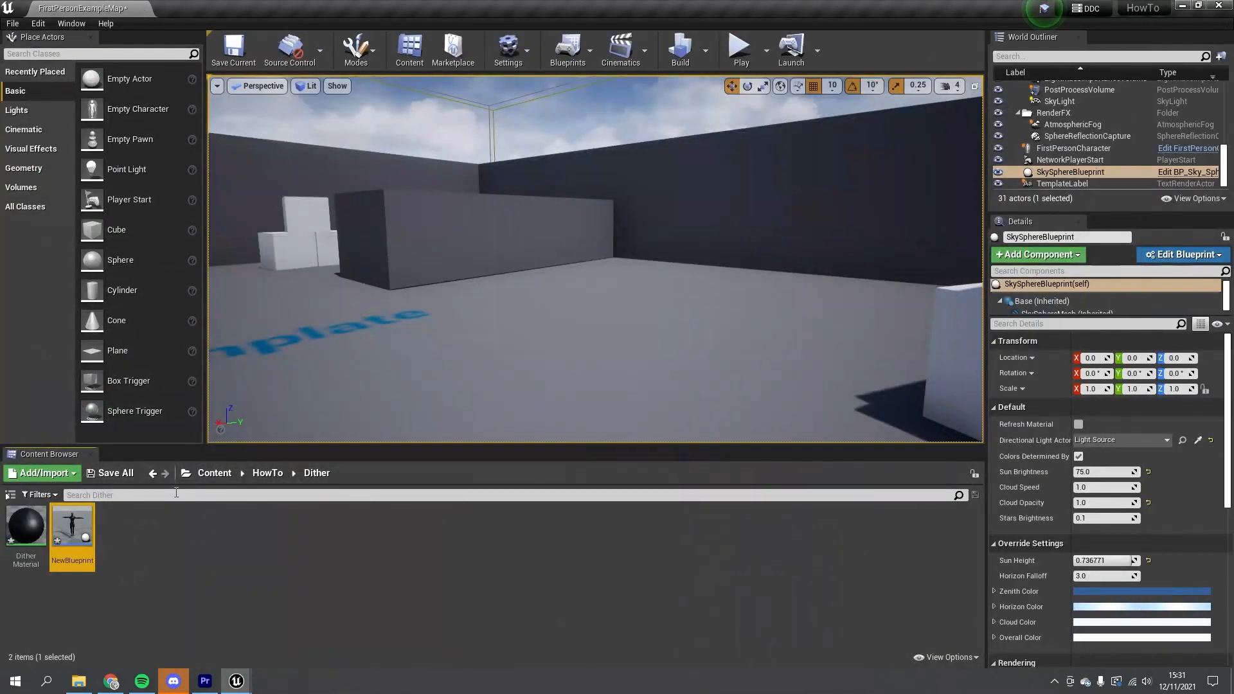
pyautogui.moveTo(78, 520); pyautogui.dragTo(604, 283)
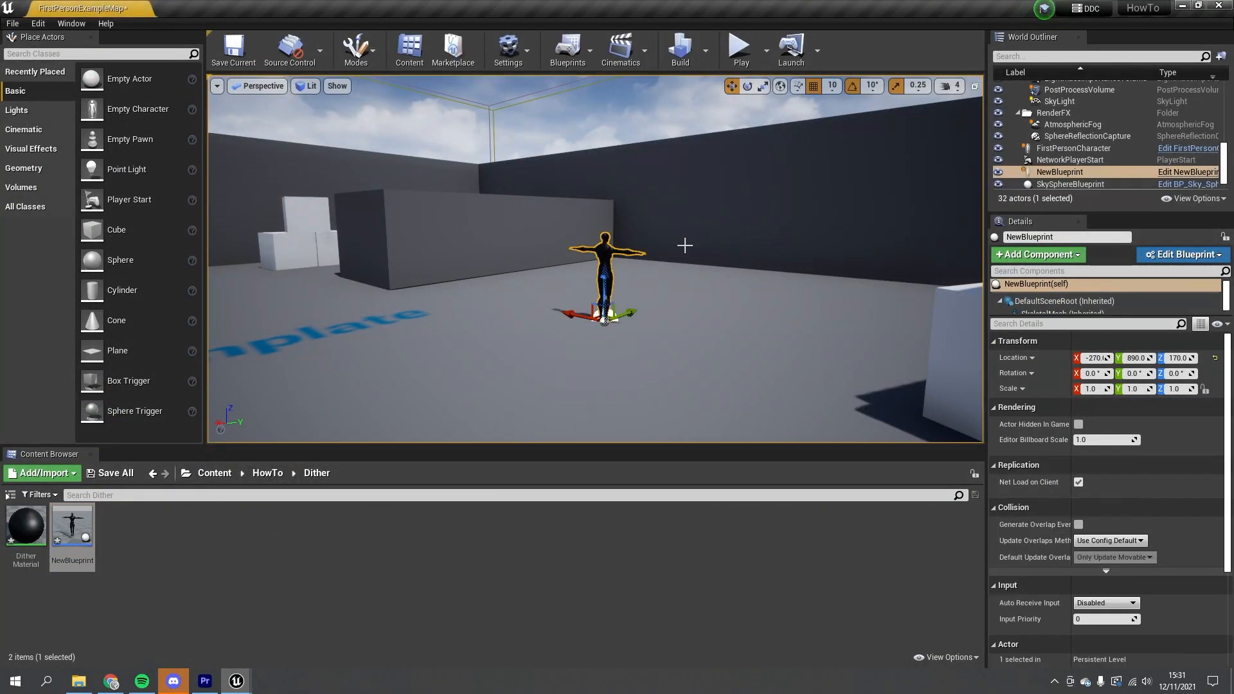
# Step: Play the level, shoot the placed character to check its dither-out effect, and end the play session
pyautogui.click(739, 49)
pyautogui.press('w')
pyautogui.click(600, 278)
pyautogui.press('w')
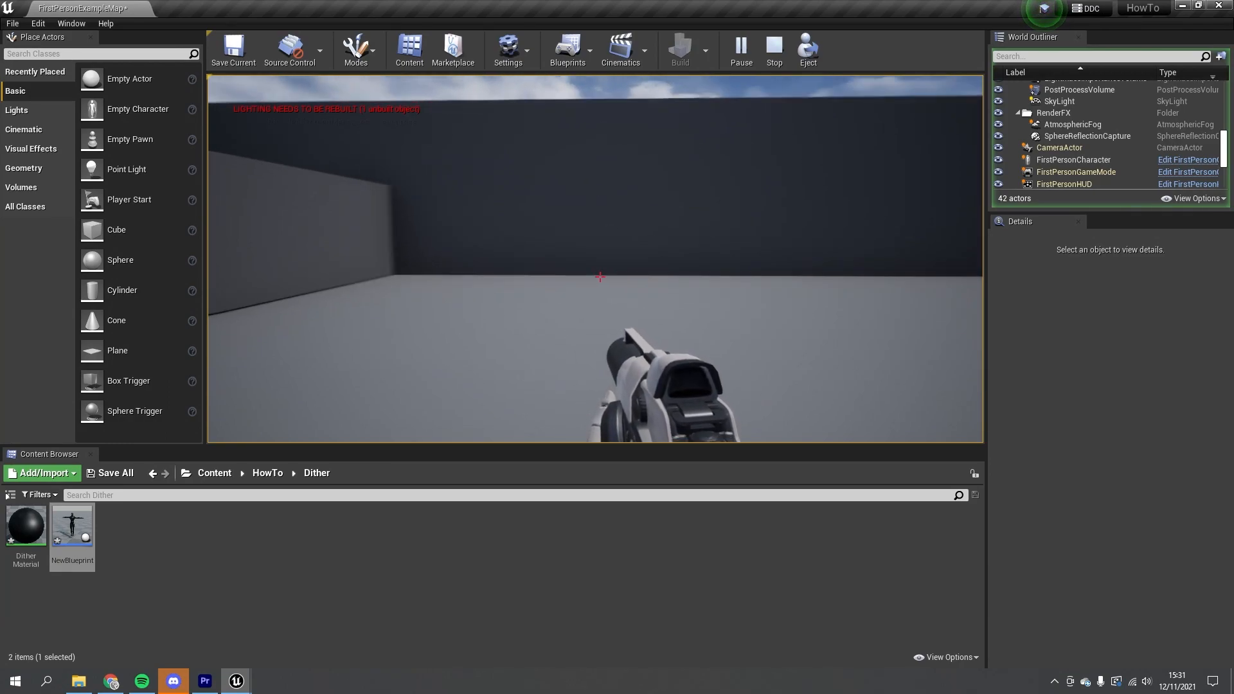
pyautogui.press('s')
pyautogui.press('s')
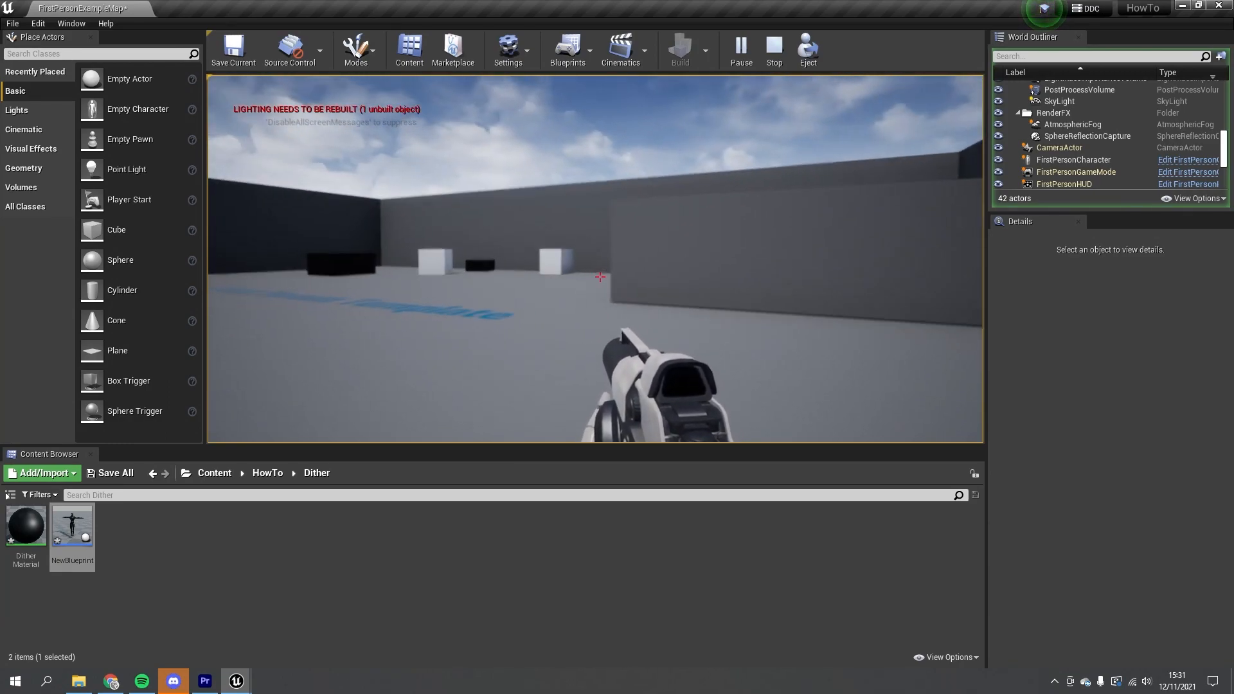
pyautogui.press('Escape')
# Step: Duplicate the placed NewBlueprint actor to about X 20, Y 1280 and rotate the copy to 60° about Z
pyautogui.moveTo(372, 345)
pyautogui.mouseDown(button='right')
pyautogui.moveTo(257, 345)
pyautogui.moveTo(372, 345)
pyautogui.mouseUp(button='right')
pyautogui.press('w')
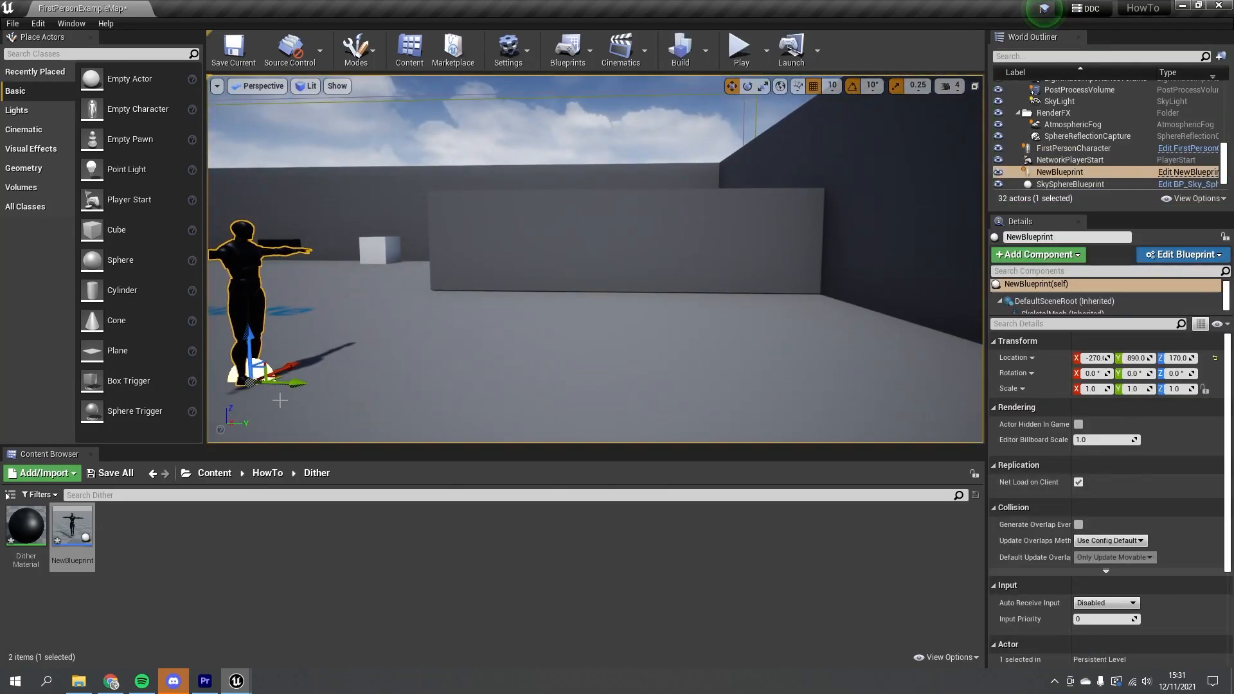
pyautogui.keyDown('alt'); pyautogui.moveTo(292, 388); pyautogui.dragTo(607, 390); pyautogui.keyUp('alt')
pyautogui.moveTo(615, 389); pyautogui.dragTo(518, 389, button='right')
pyautogui.press('d')
pyautogui.moveTo(525, 369); pyautogui.dragTo(605, 320)
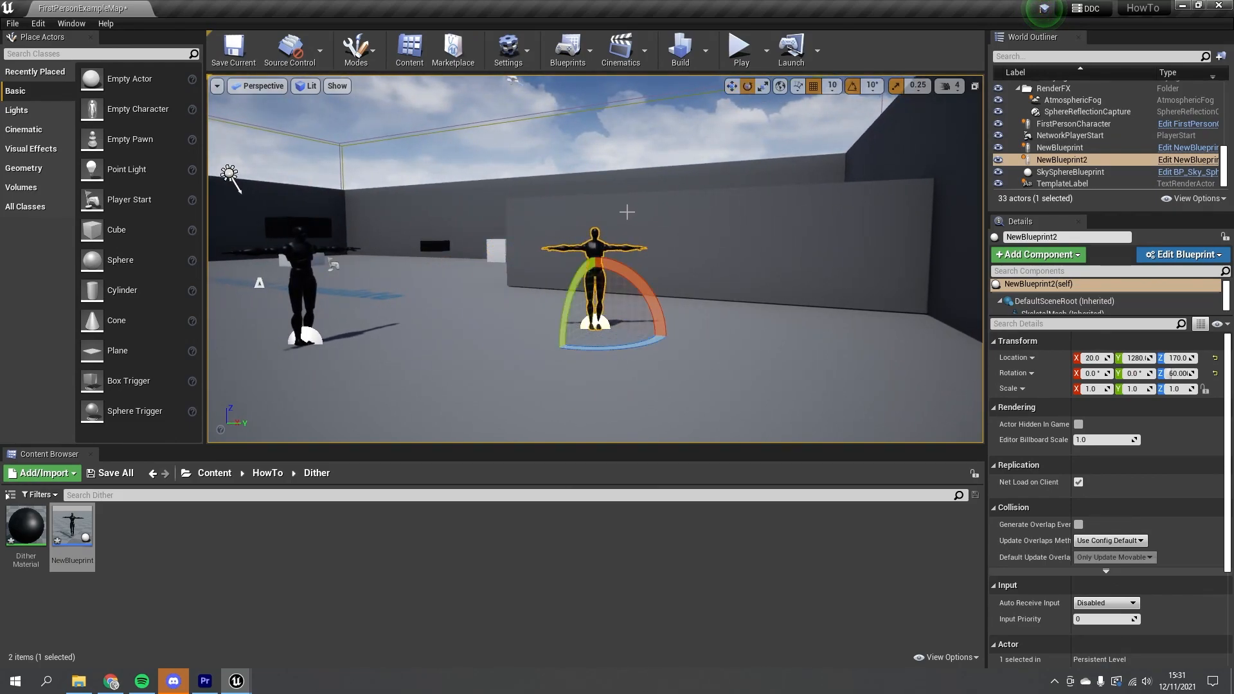
# Step: Play the level again and shoot both characters to check that each one dithers out
pyautogui.click(741, 48)
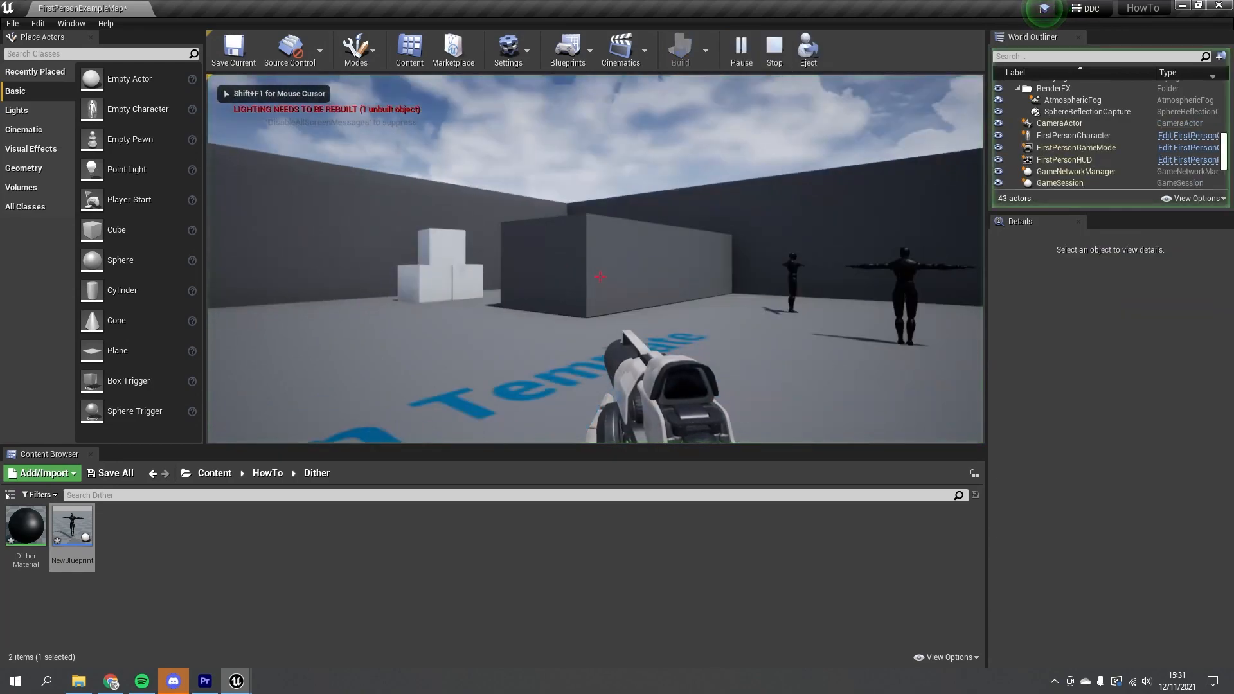
pyautogui.press('w')
pyautogui.click(600, 277)
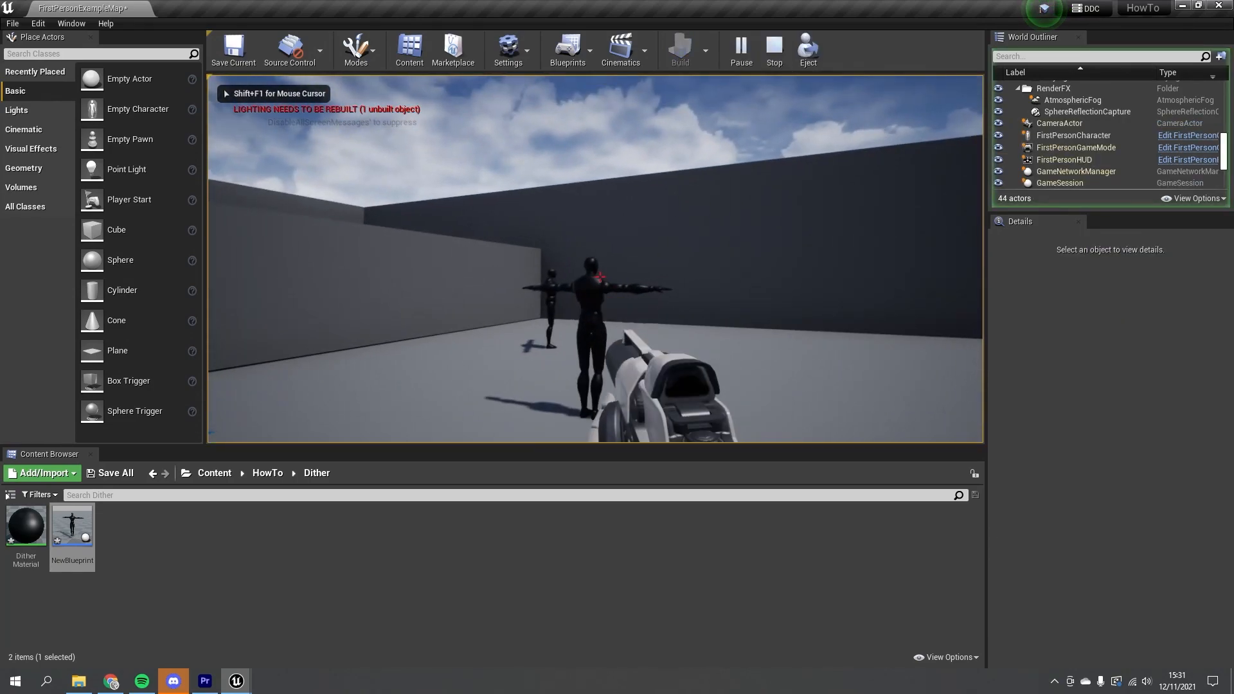
pyautogui.click(600, 277)
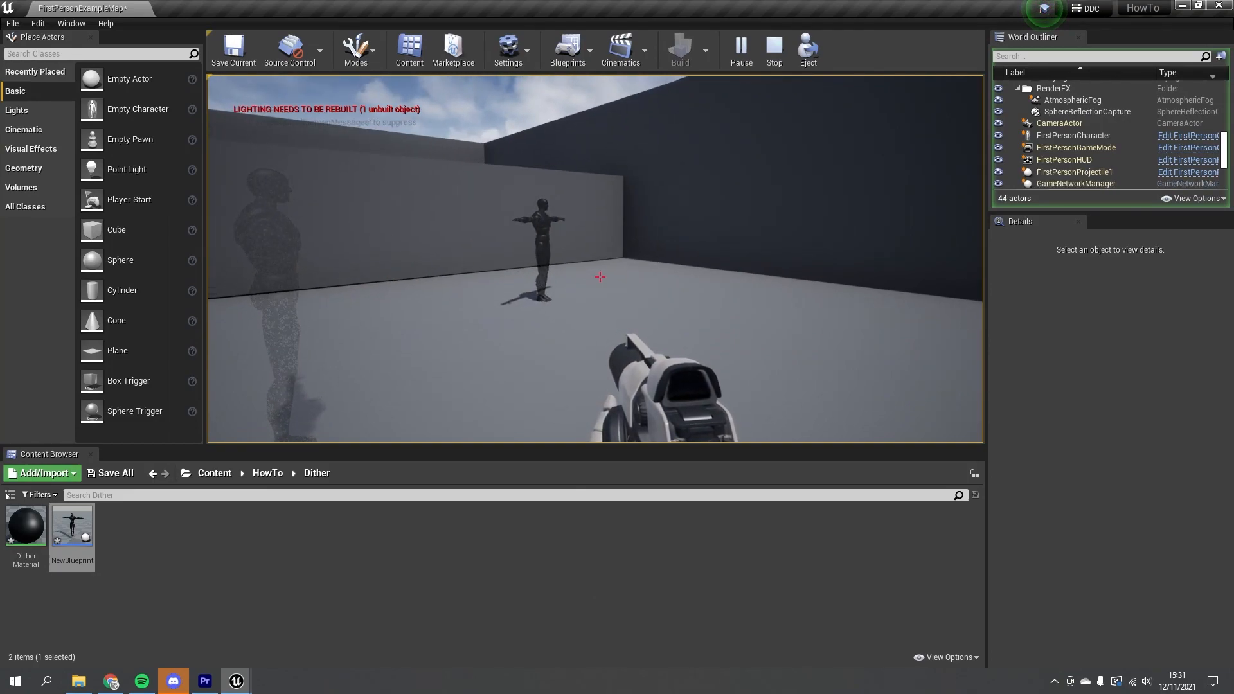
pyautogui.press('w')
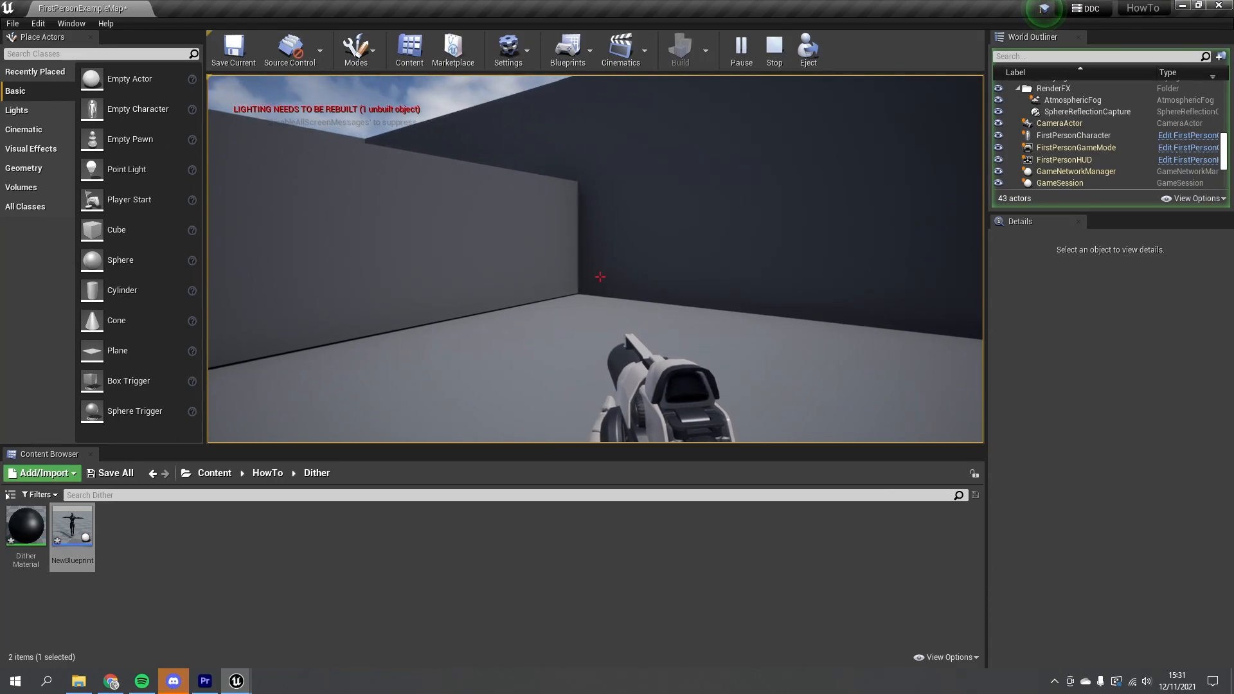
pyautogui.press('s')
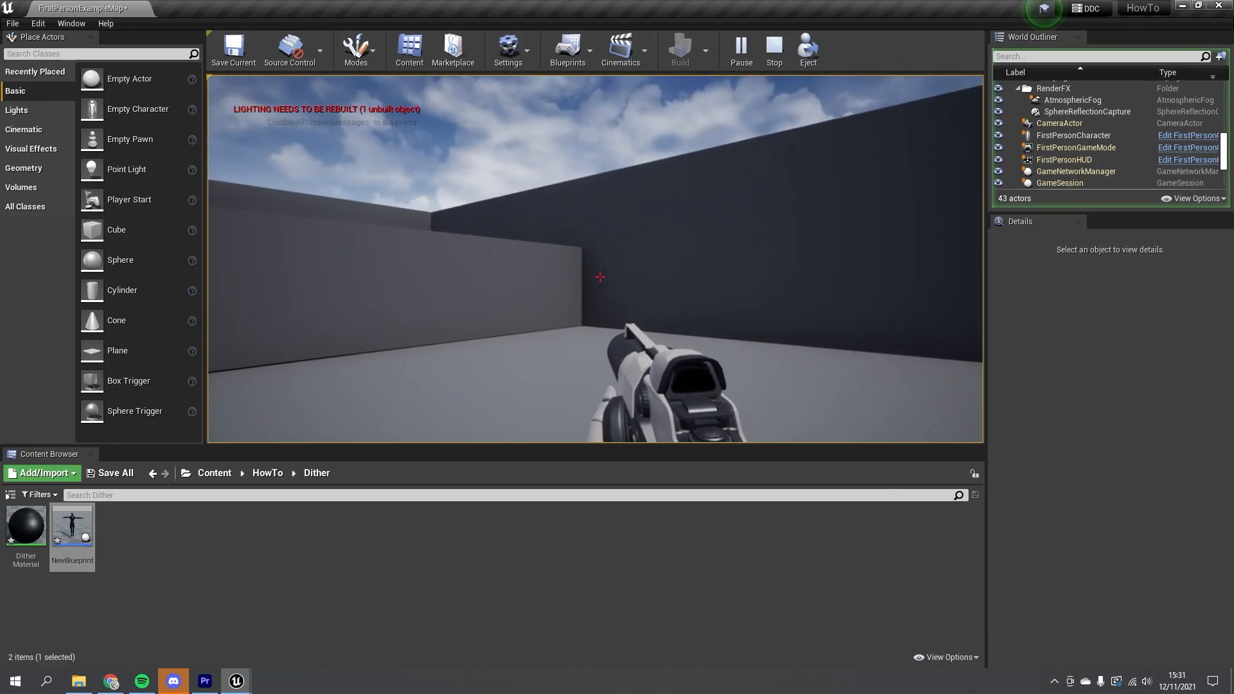